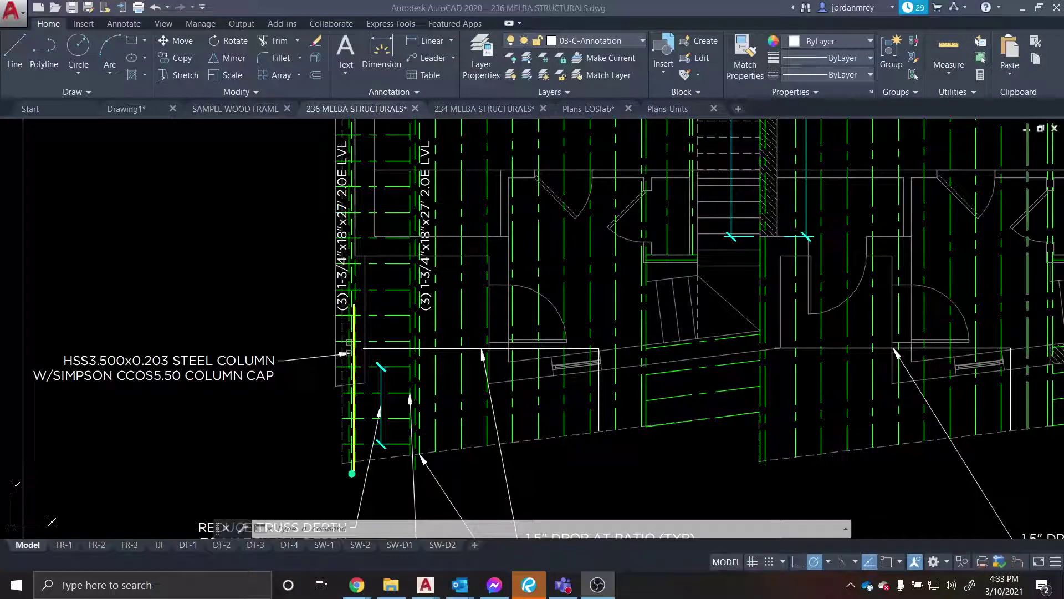
Frame the steel column area of the AutoCAD plan, starting and then cancelling a DI measurement.
click(465, 347)
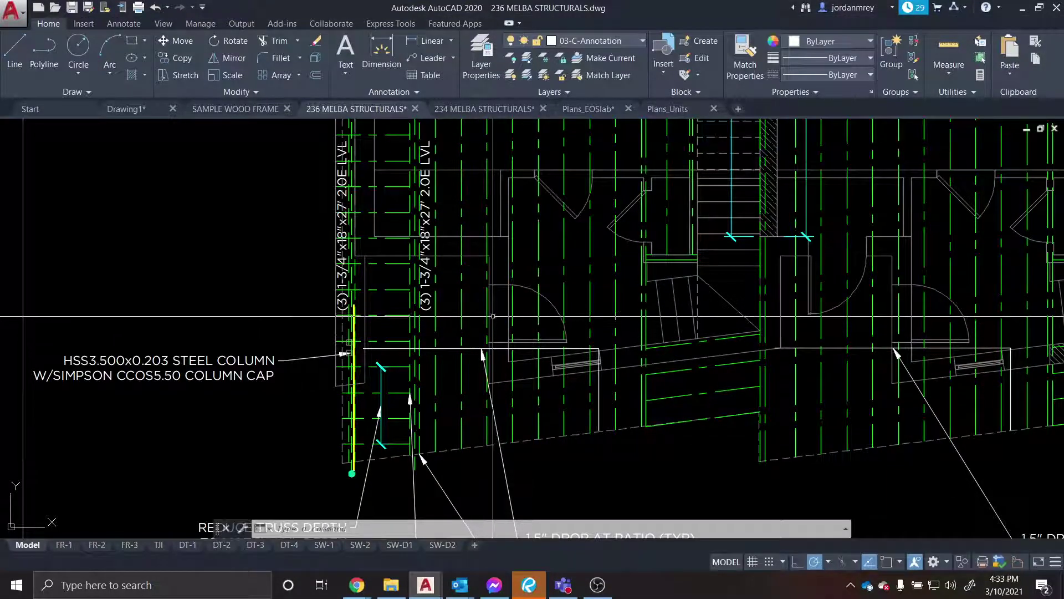
scroll(549, 280, down, 1)
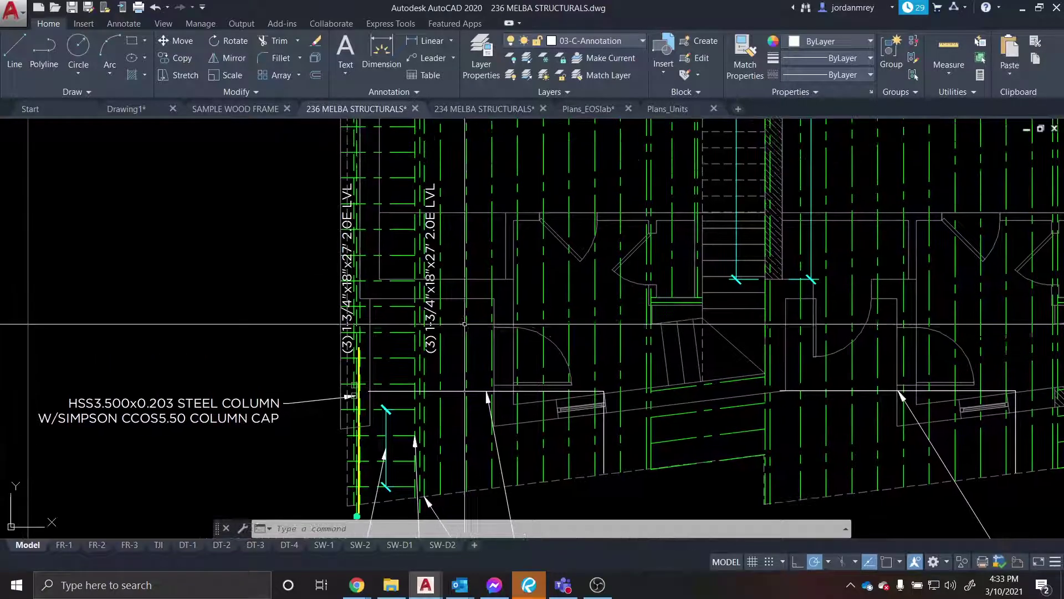
scroll(545, 353, down, 1)
mouse_move(545, 353)
mouse_down()
mouse_move(535, 416)
mouse_move(512, 388)
mouse_move(524, 334)
mouse_move(549, 331)
mouse_move(532, 358)
mouse_move(419, 360)
mouse_up()
scroll(419, 361, up, 5)
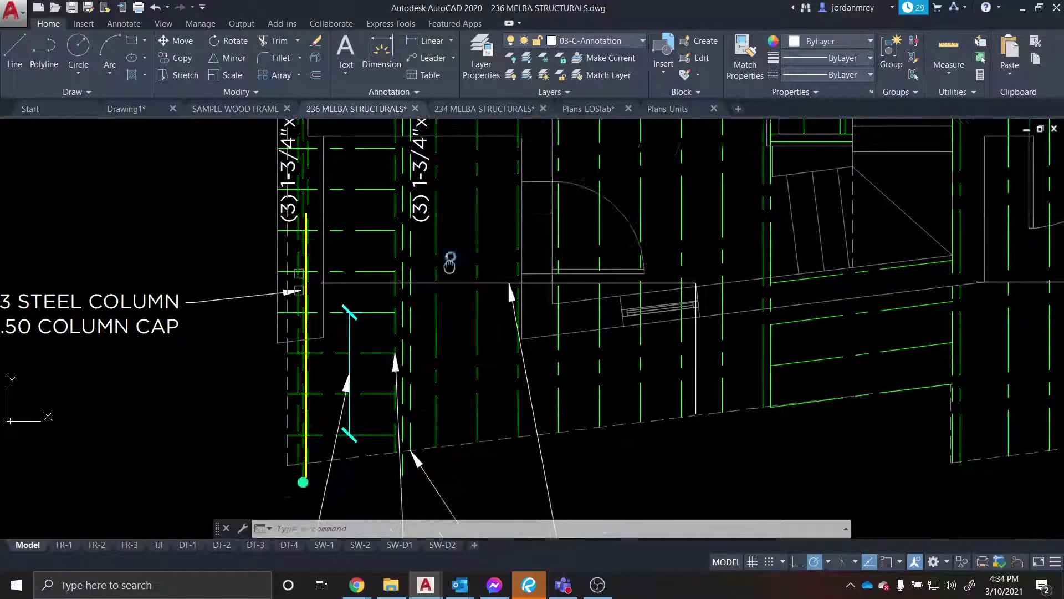
drag(434, 353, 434, 382)
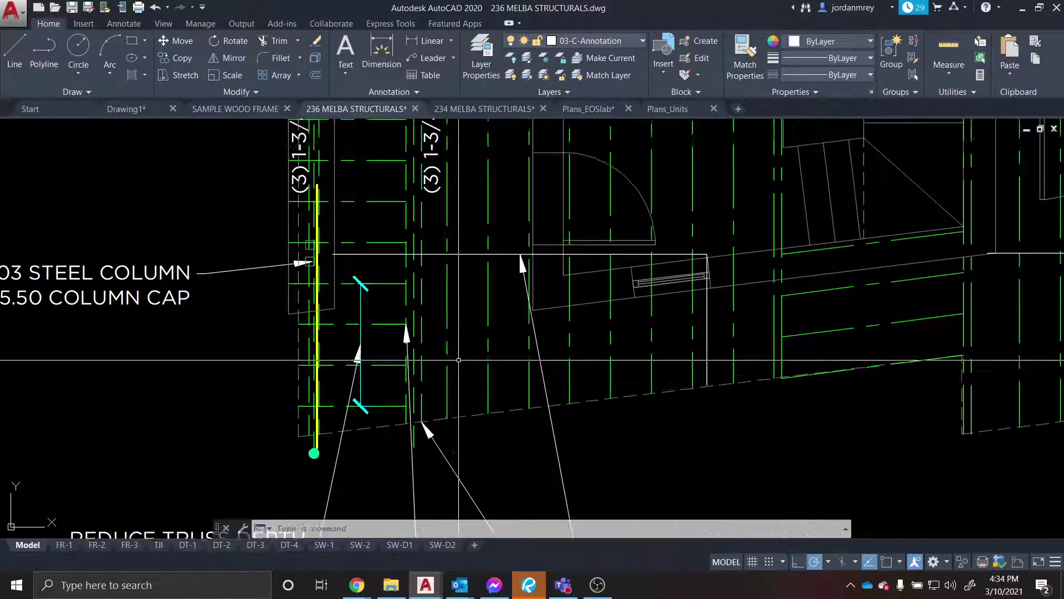
text(DI)
key(Return)
scroll(418, 418, up, 4)
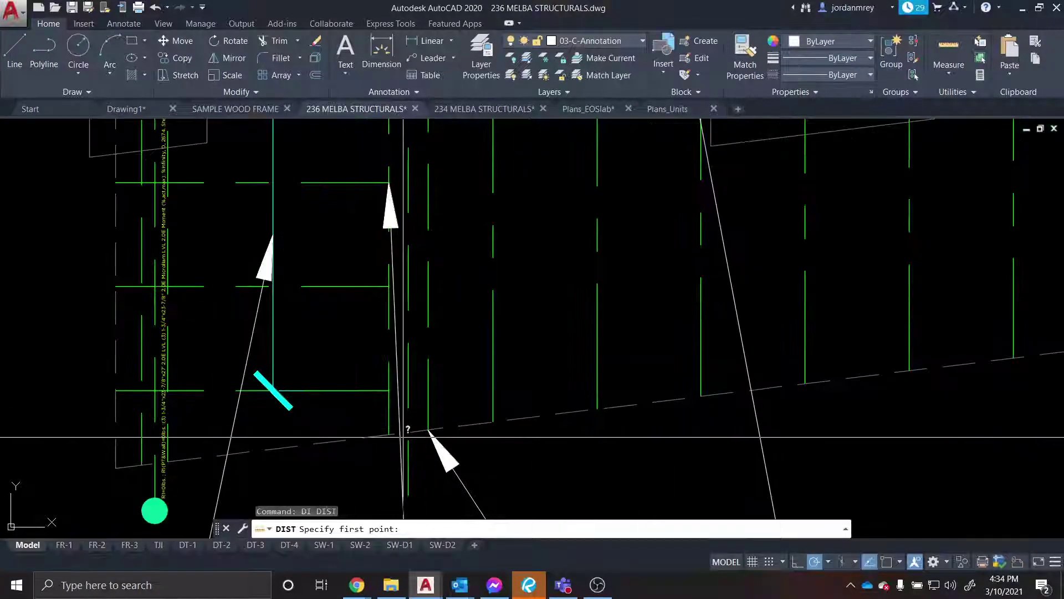
scroll(396, 433, down, 4)
key(Escape)
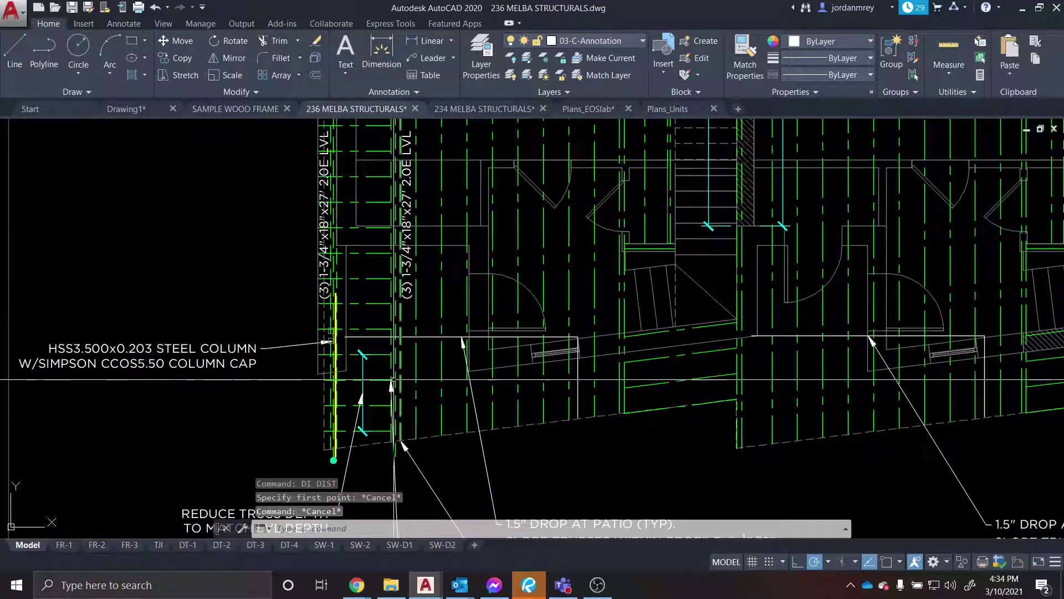
With Osnap on, measure the triple LVL along the steel column: 10'-3 5/8".
drag(393, 436, 412, 590)
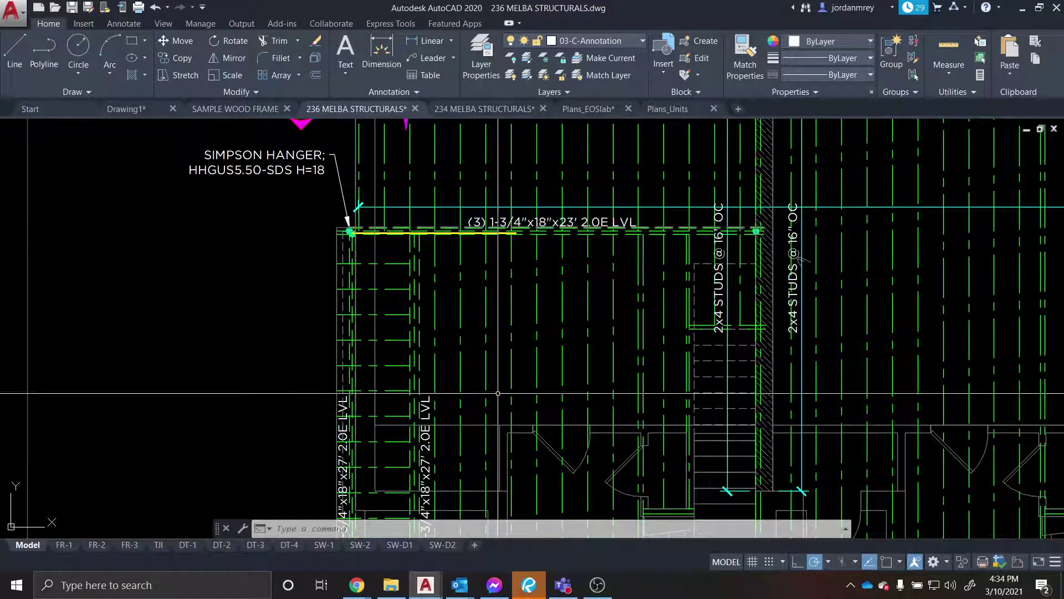
mouse_move(492, 424)
mouse_down()
mouse_move(485, 307)
mouse_move(787, 291)
mouse_up()
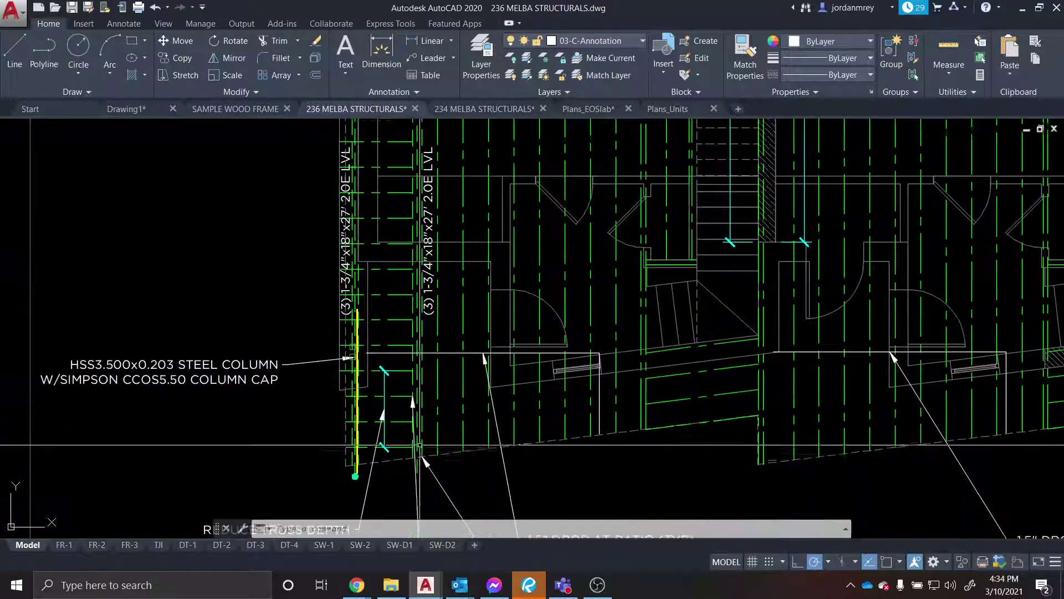
scroll(465, 447, up, 4)
text(I)
key(Return)
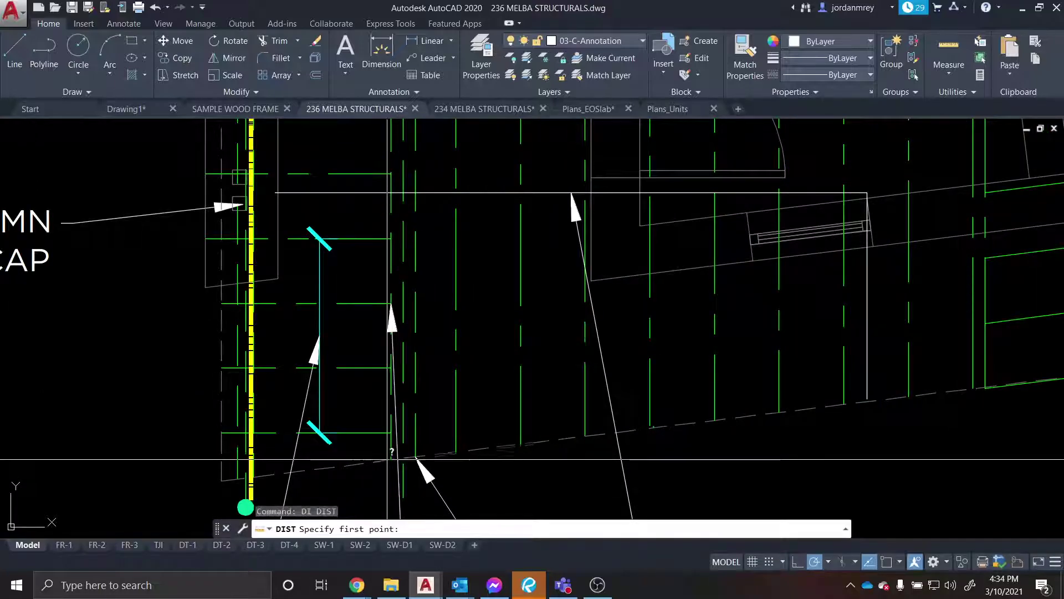
click(881, 561)
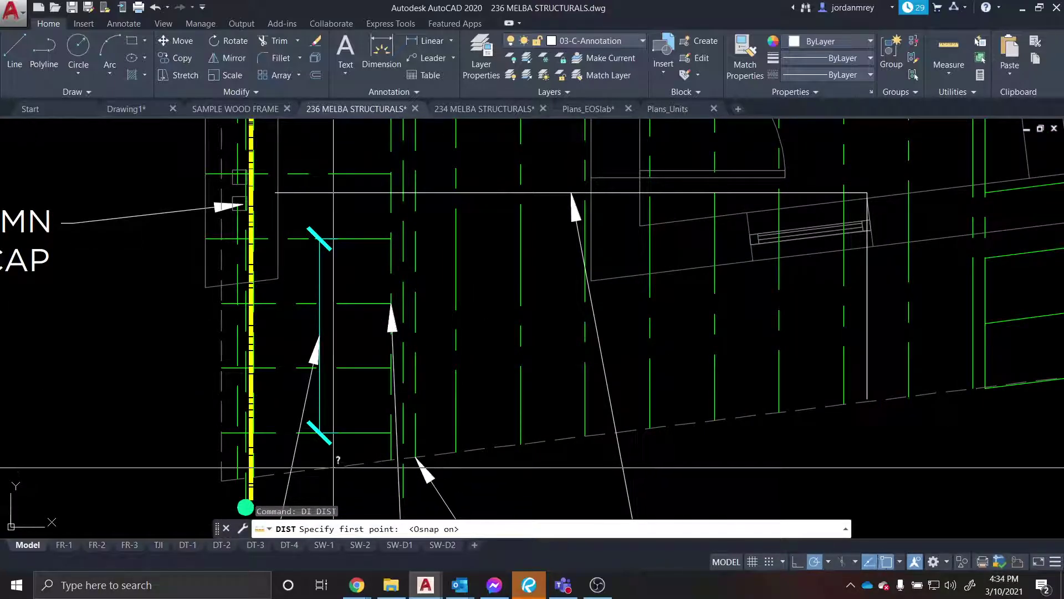
scroll(391, 449, up, 2)
click(399, 463)
scroll(400, 240, down, 3)
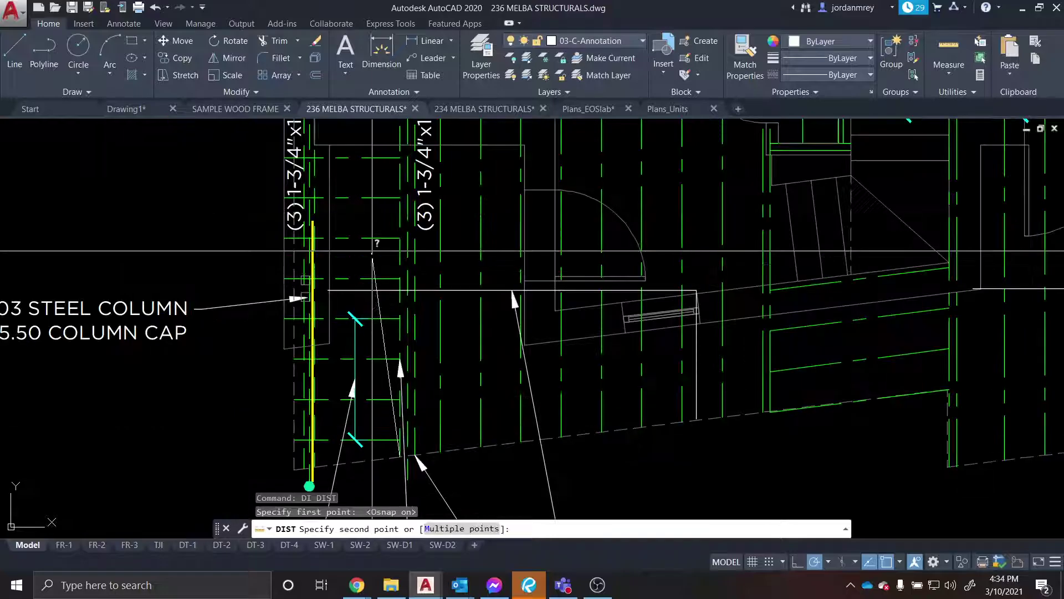
scroll(400, 241, up, 4)
click(400, 240)
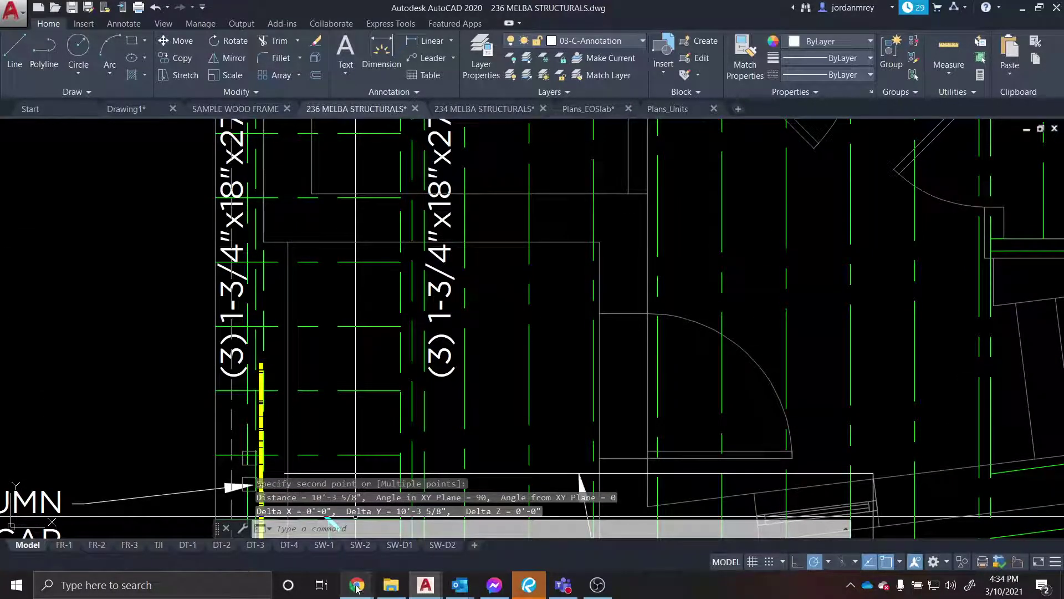
Back in RISACalc, add a new beam to the 23 Melba project.
mouse_move(357, 587)
click(579, 526)
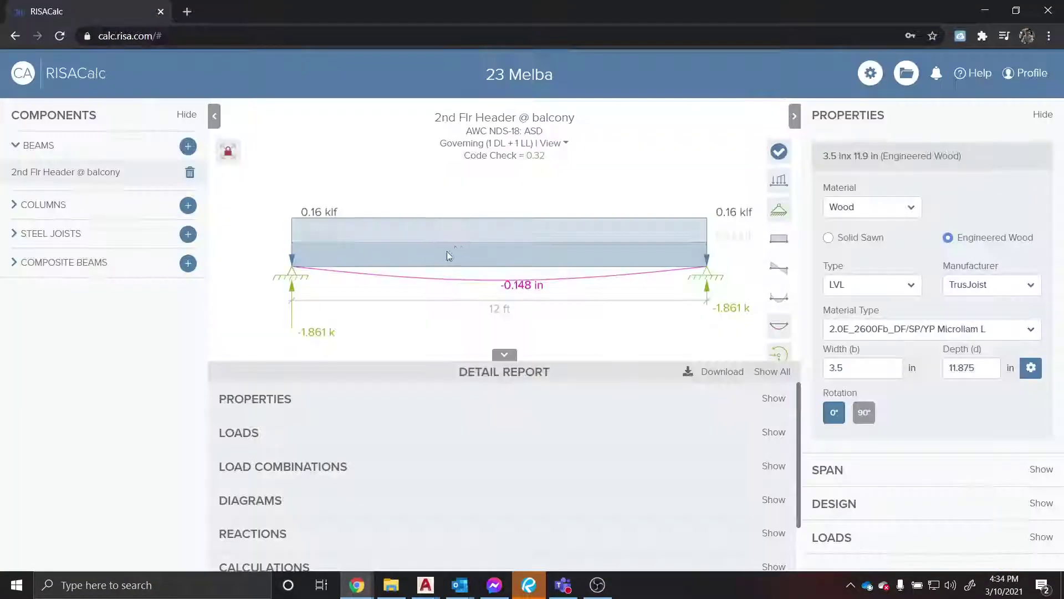
click(188, 146)
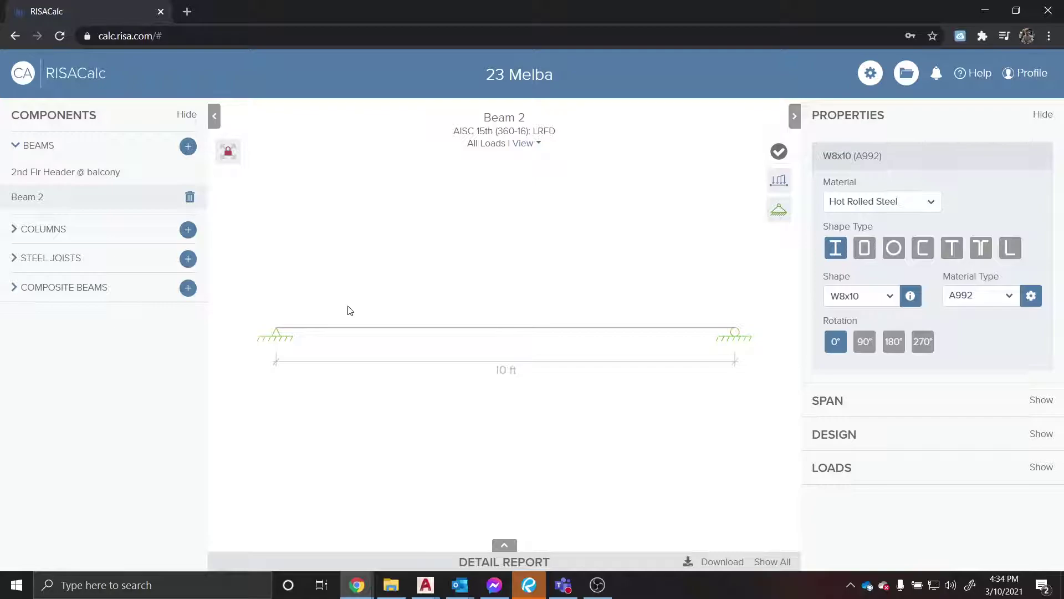
Rename the new Beam 2 to BEAM007 in the Components list.
double_click(501, 119)
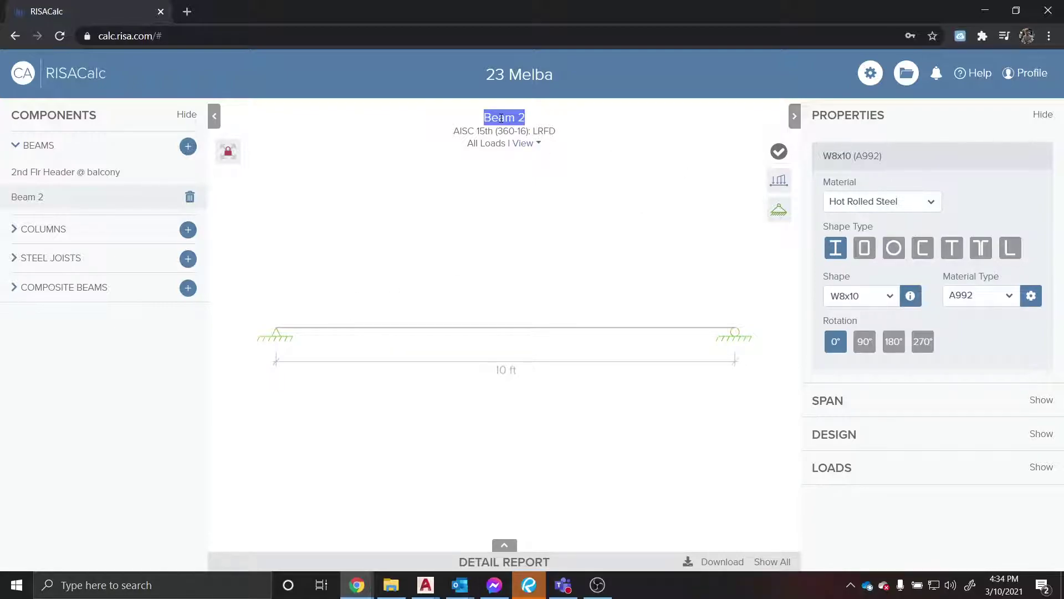
click(553, 121)
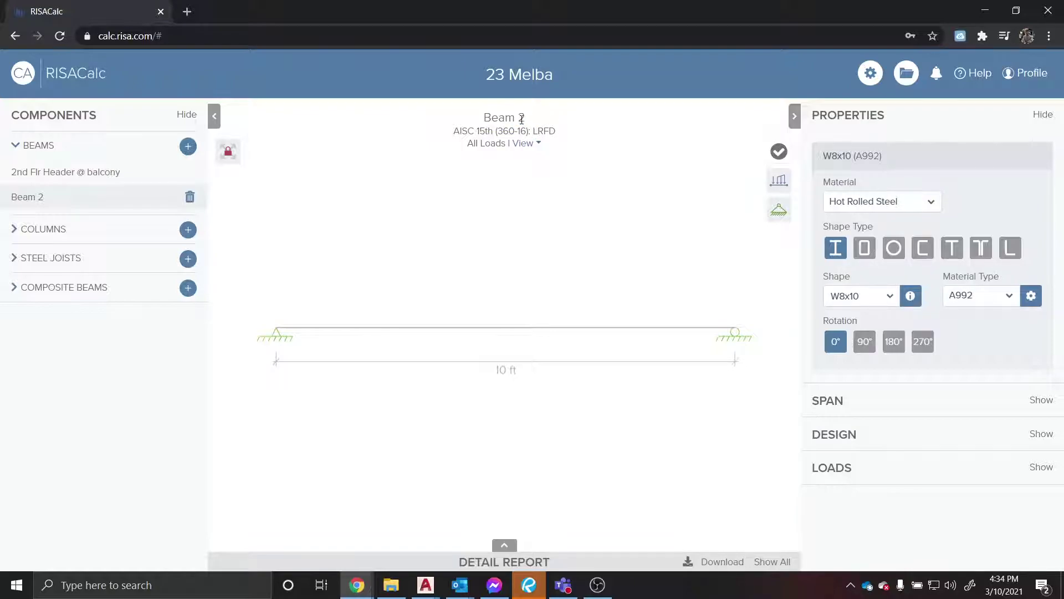
click(38, 203)
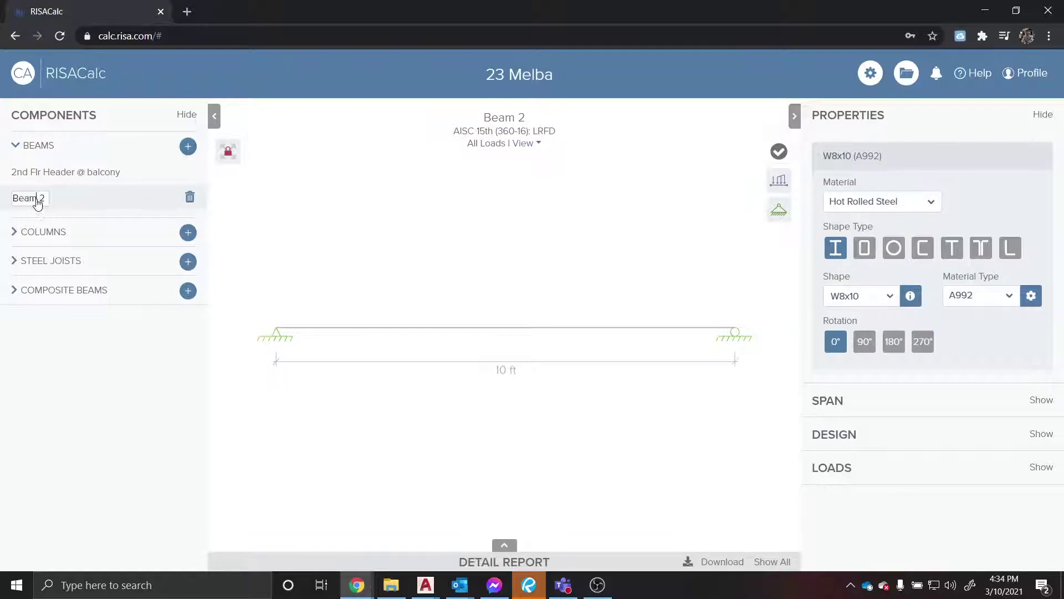
triple_click(28, 199)
text(BEAM007)
key(Return)
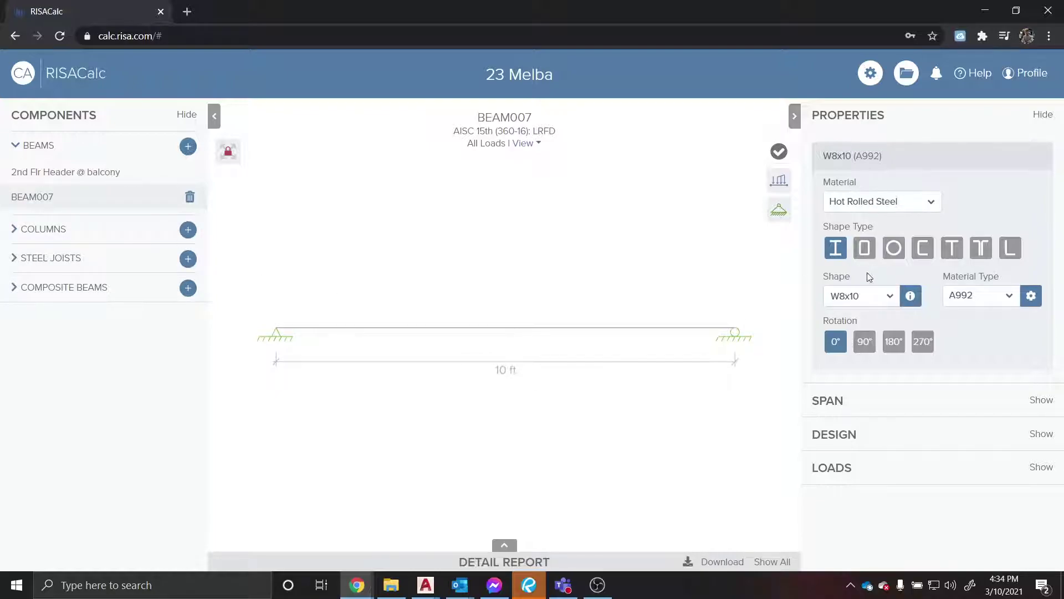
Set BEAM007's material to Wood.
click(901, 202)
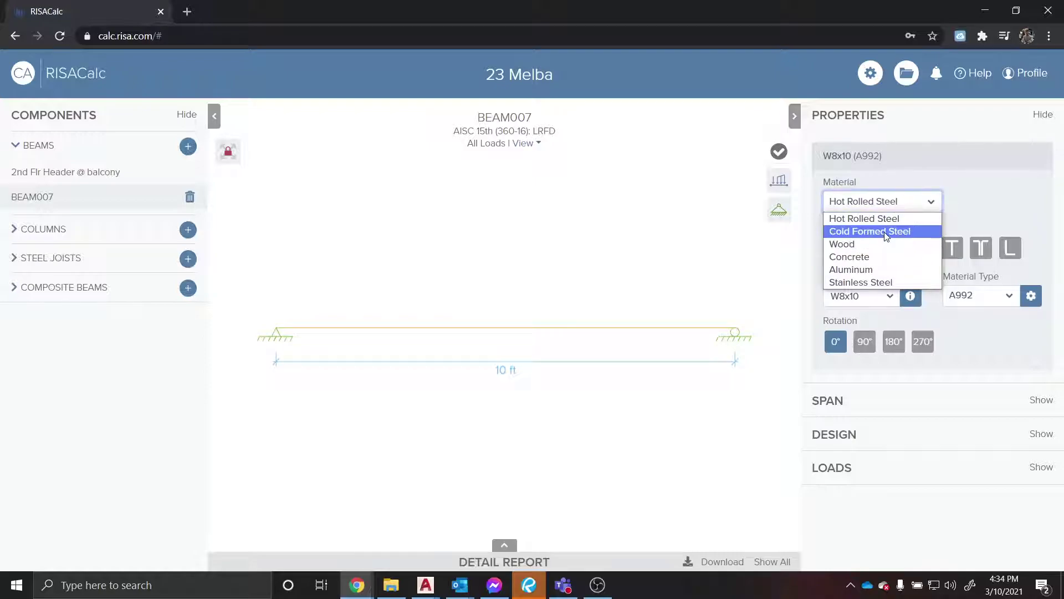
click(878, 245)
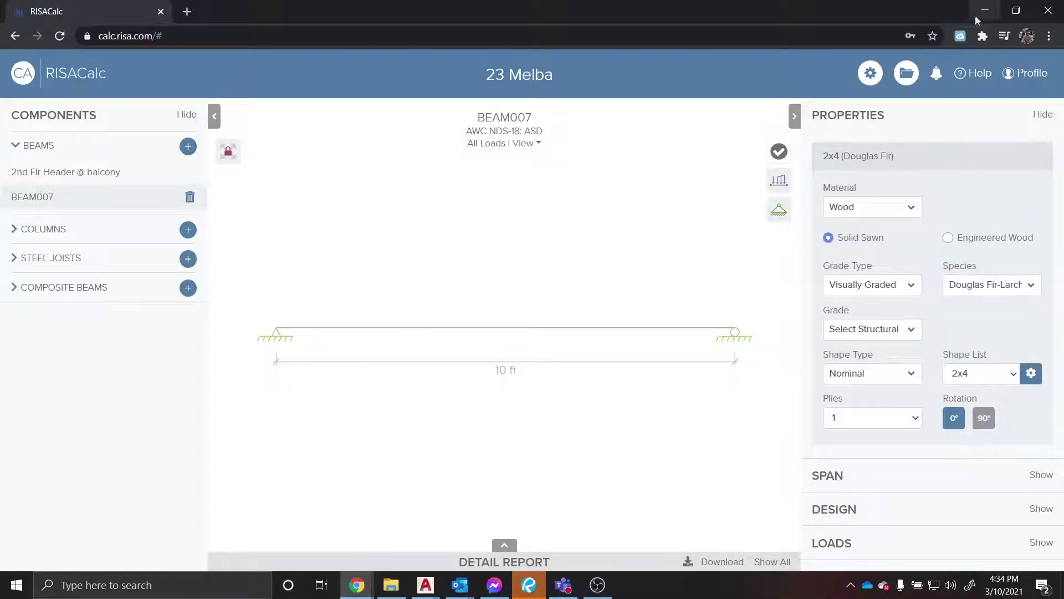
click(985, 9)
scroll(473, 413, down, 2)
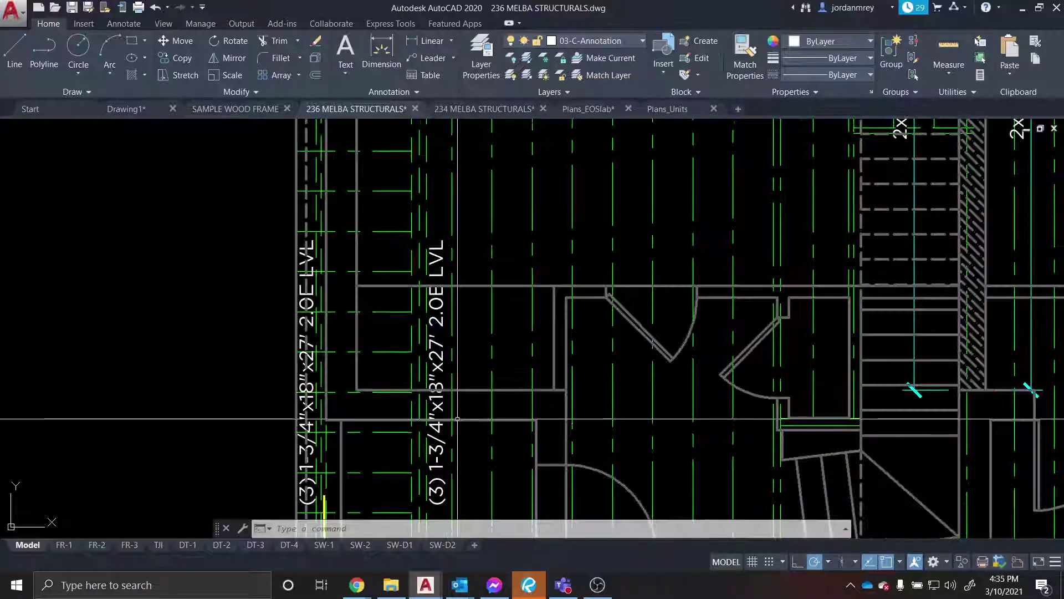
mouse_move(357, 585)
click(564, 491)
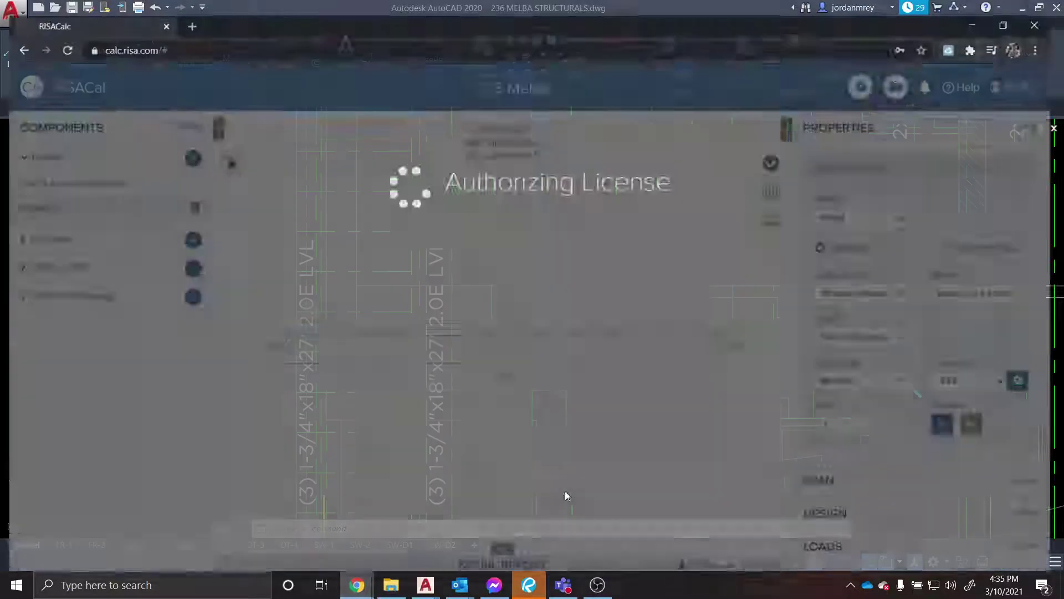
Make it a TrusJoist LVL engineered wood beam, grade 2.0E_2600Fb_DF/SP/YP Microllam LVL.
click(909, 331)
click(940, 312)
click(884, 285)
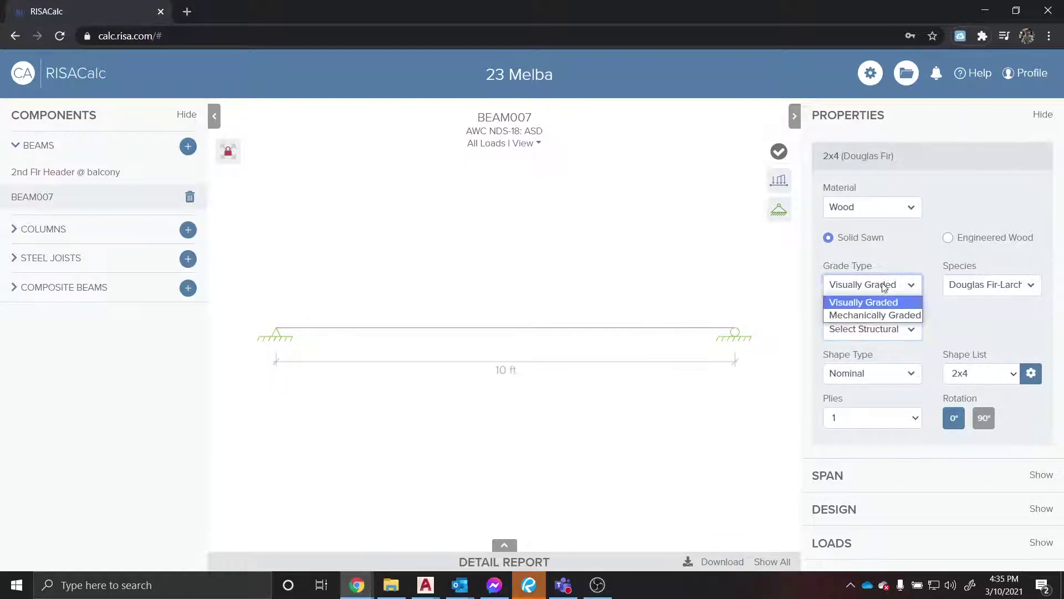
click(884, 285)
click(947, 237)
click(882, 285)
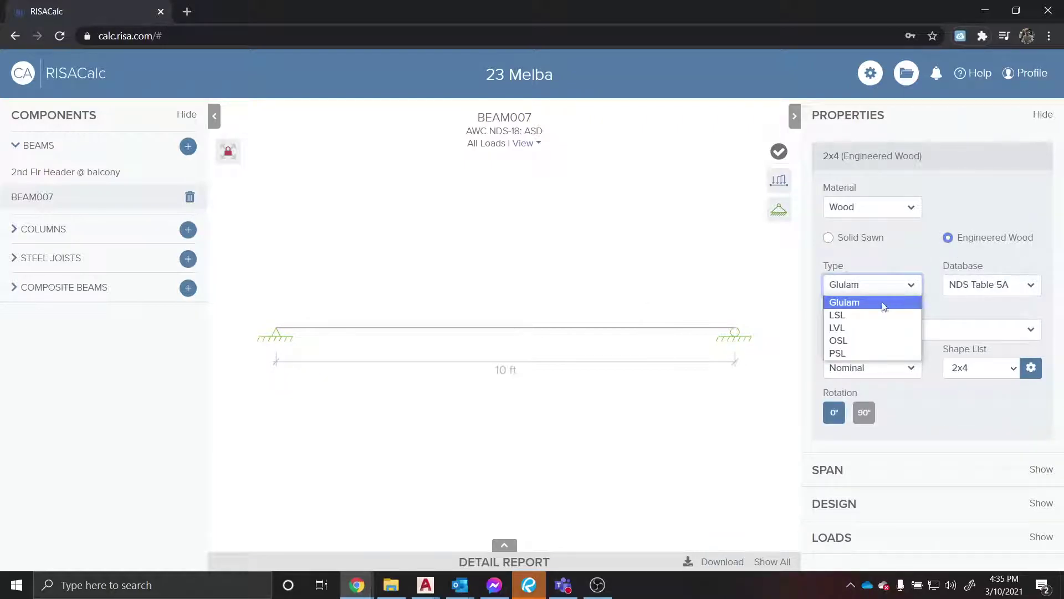
click(862, 328)
click(982, 286)
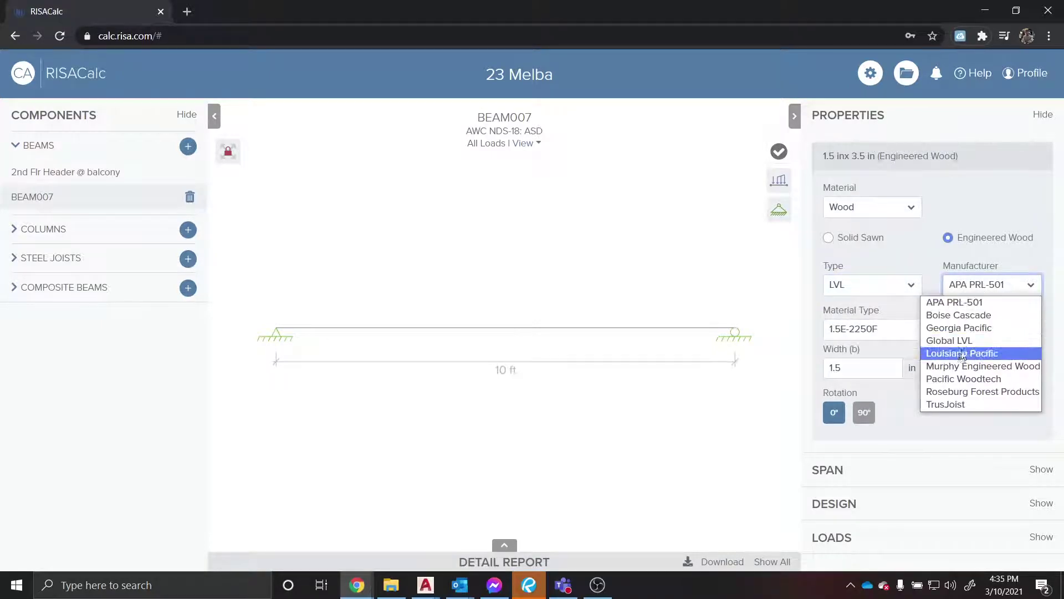
click(962, 404)
click(931, 329)
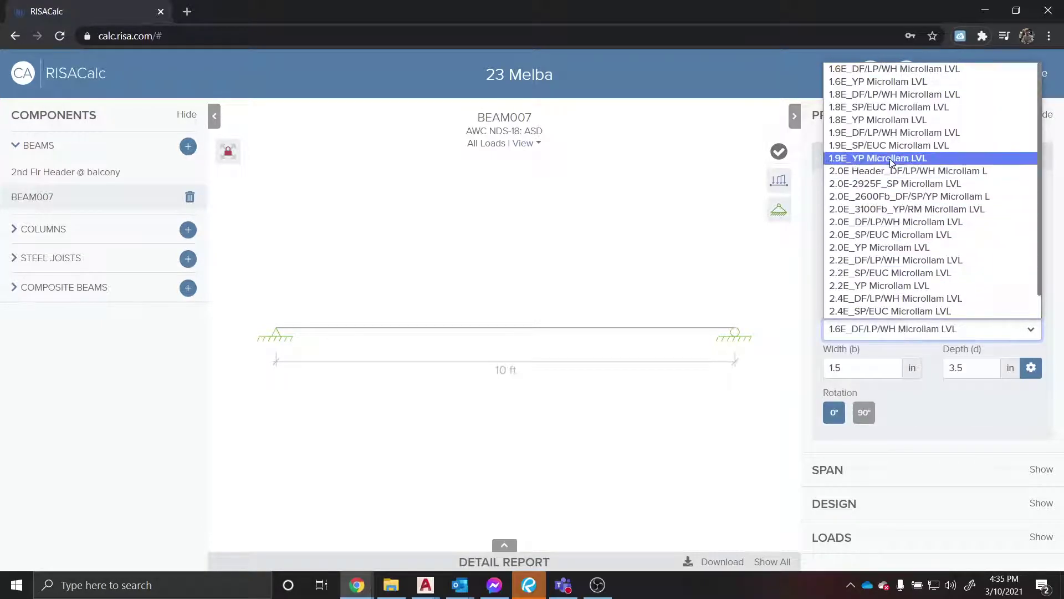
click(870, 197)
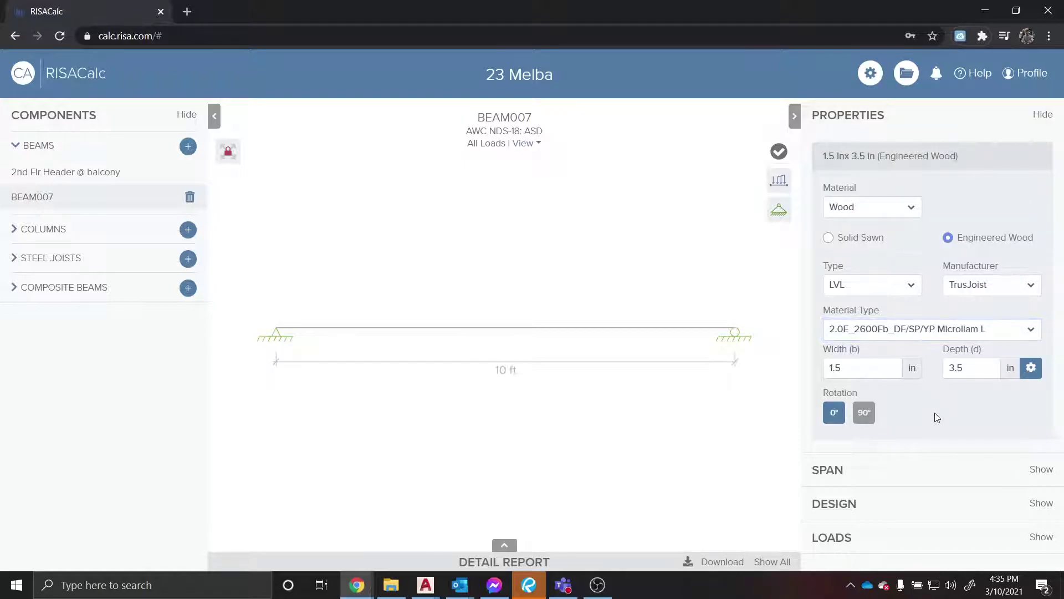
Set the first span length to 10.25 ft and add a second span.
click(848, 471)
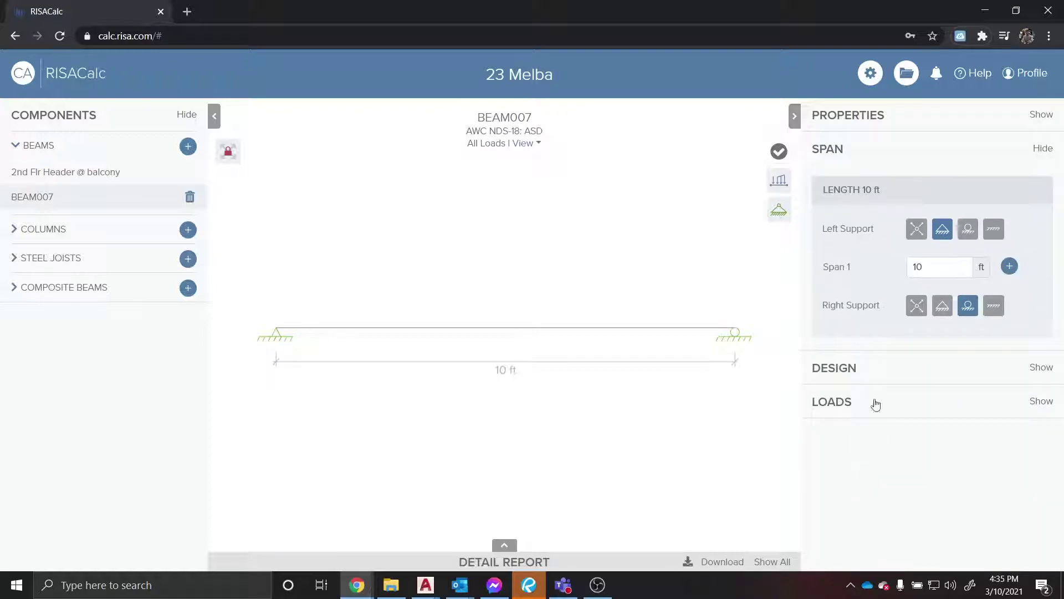
click(926, 274)
text(10)
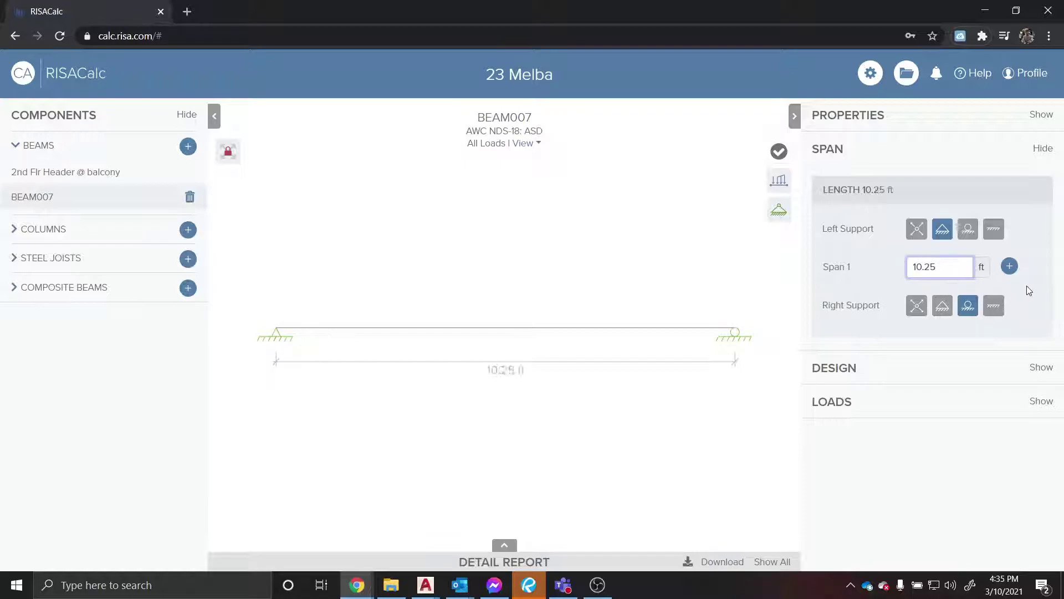
click(1010, 266)
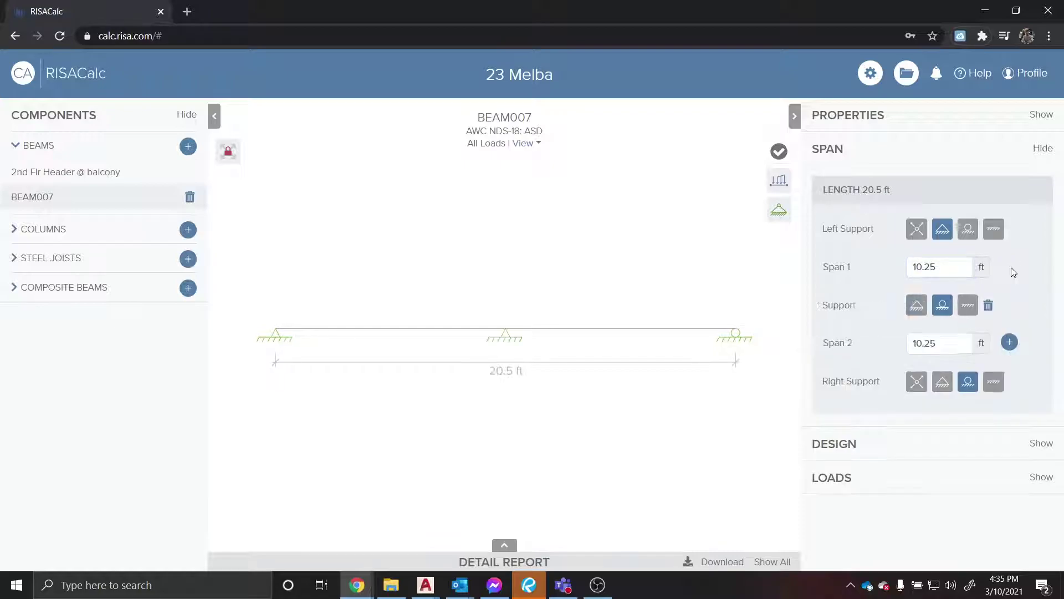
In AutoCAD, measure the LVL beam from its left end: 14'-5 3/4".
click(985, 10)
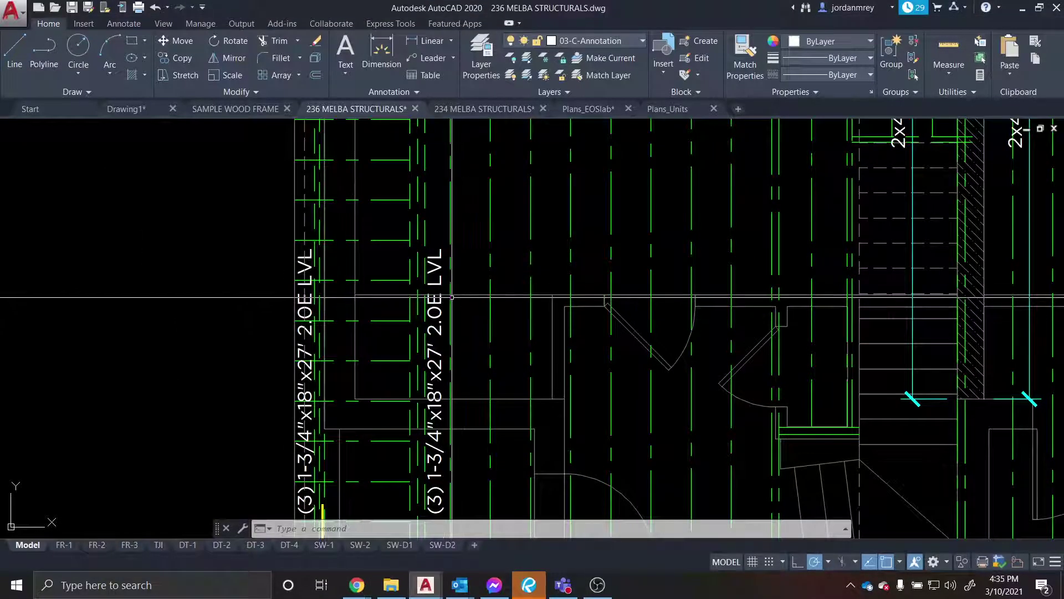
text(di)
key(Return)
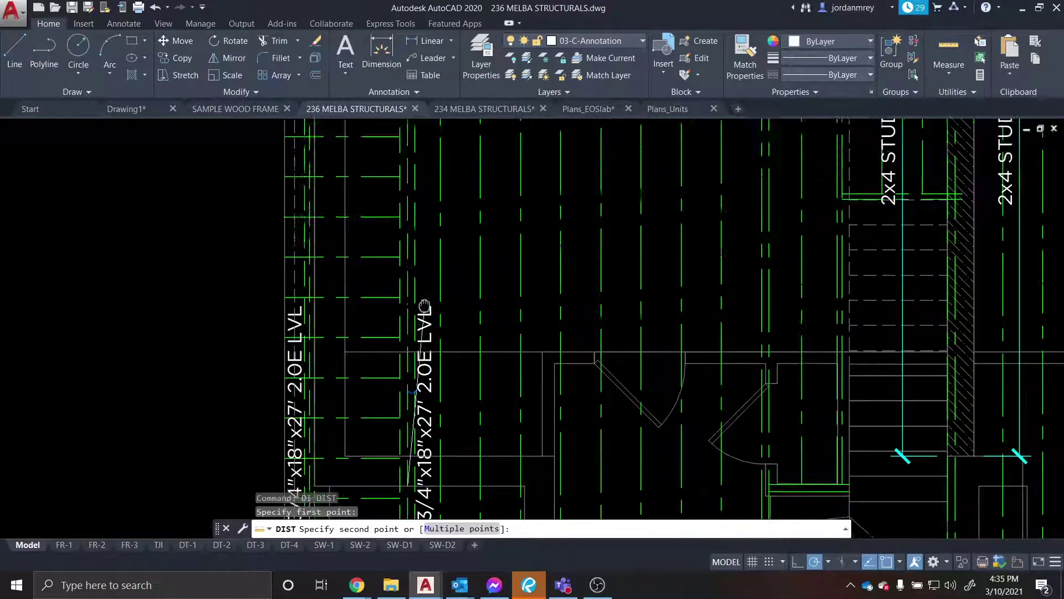
click(290, 185)
click(392, 189)
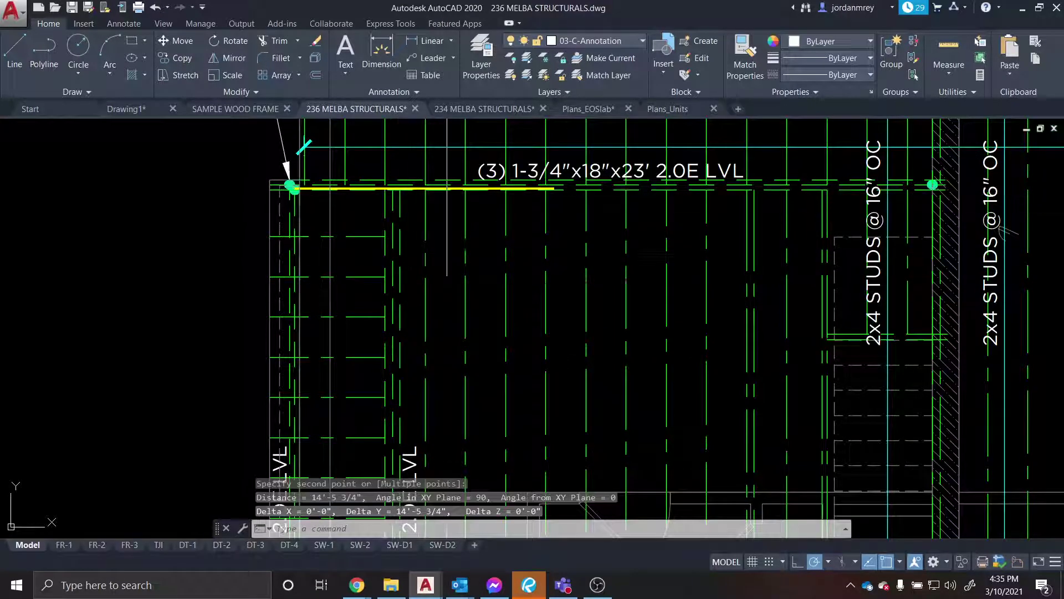
Set Span 2 to 14.5 ft, make the left end free and pin the right end.
mouse_move(359, 584)
click(577, 541)
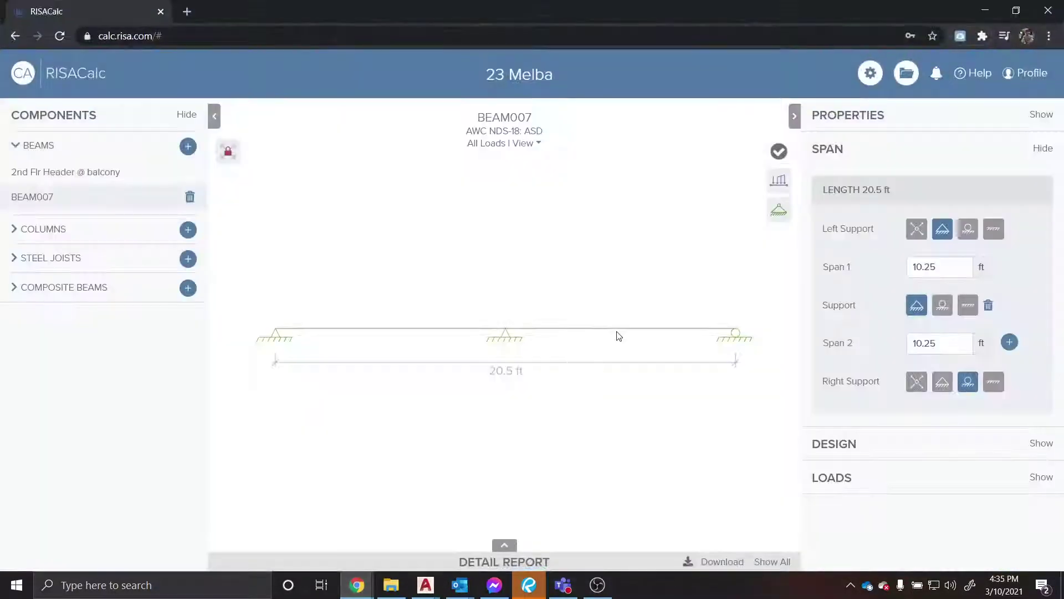
double_click(948, 350)
text(14.5)
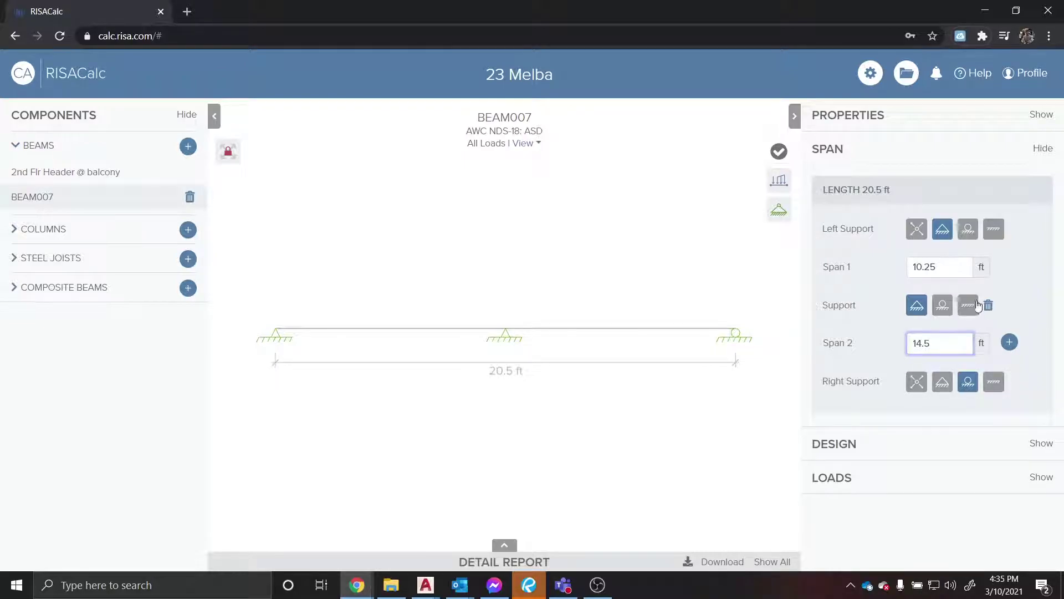
double_click(954, 265)
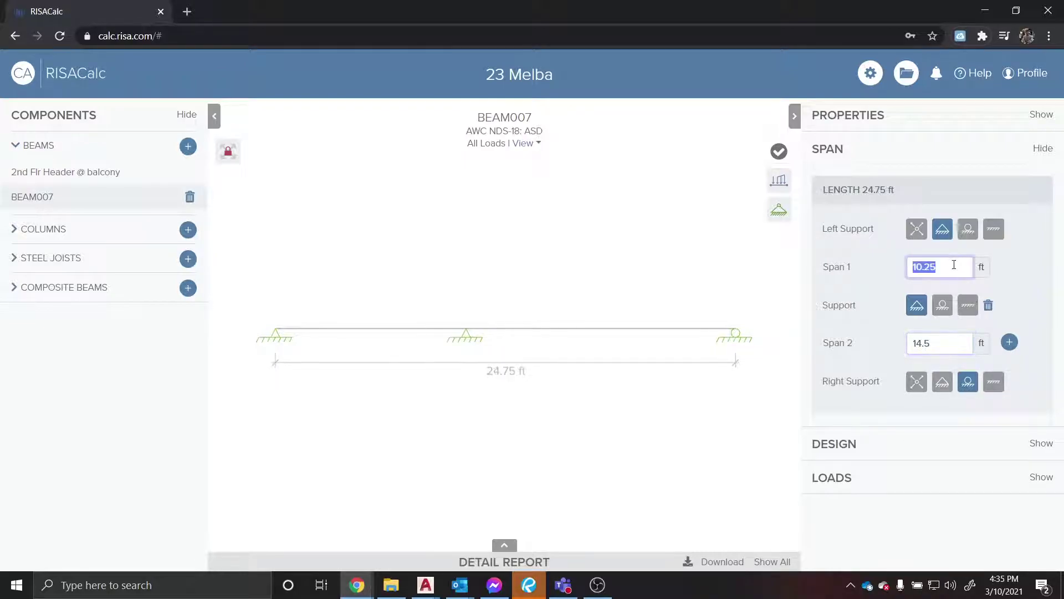
click(918, 229)
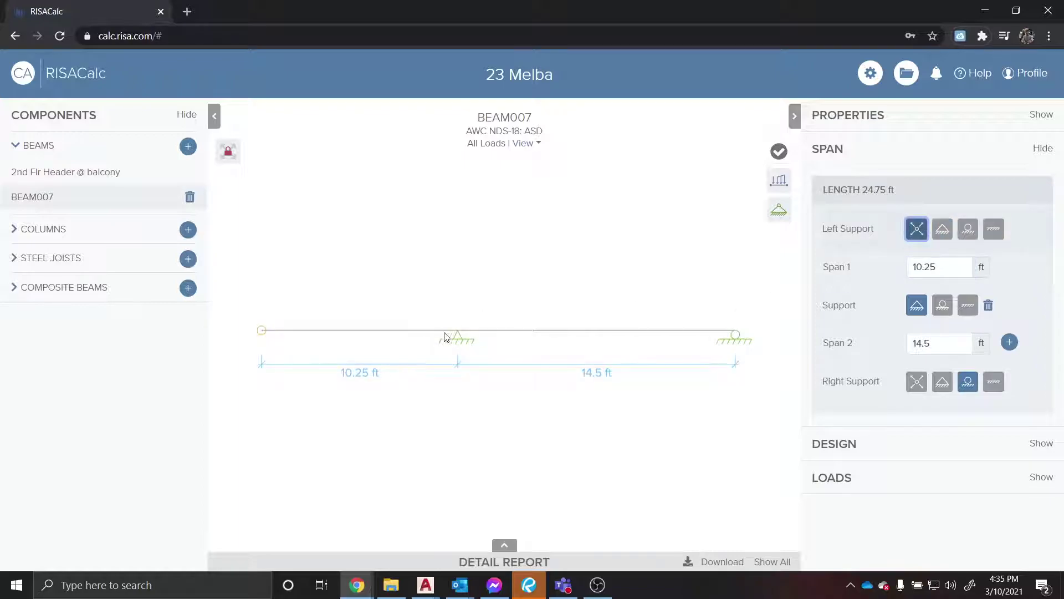
click(950, 385)
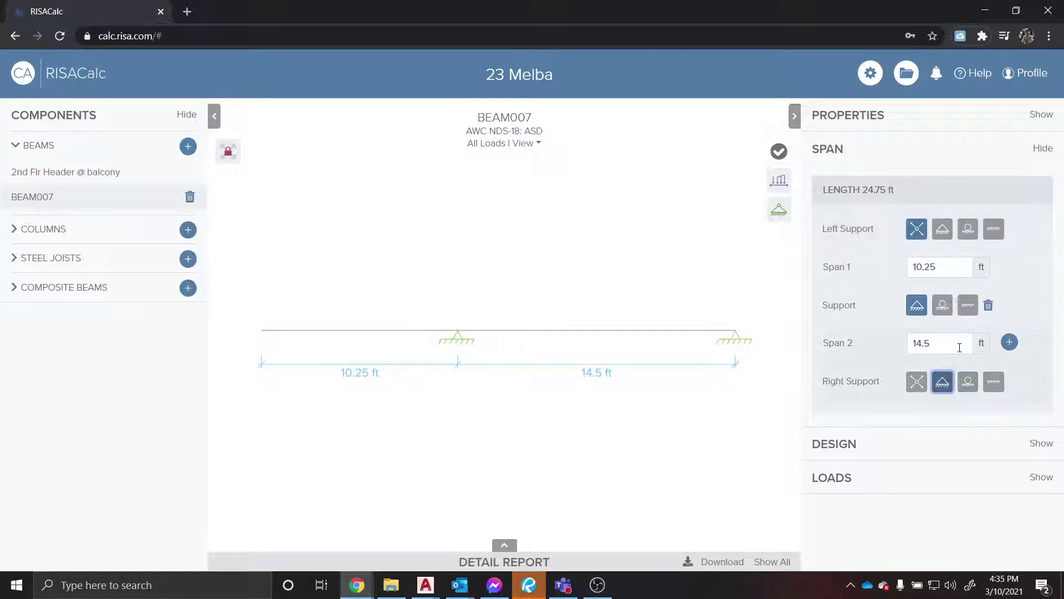
Tick Fully Braced for the top flange under DESIGN bracing, giving 0 unbraced length.
click(935, 456)
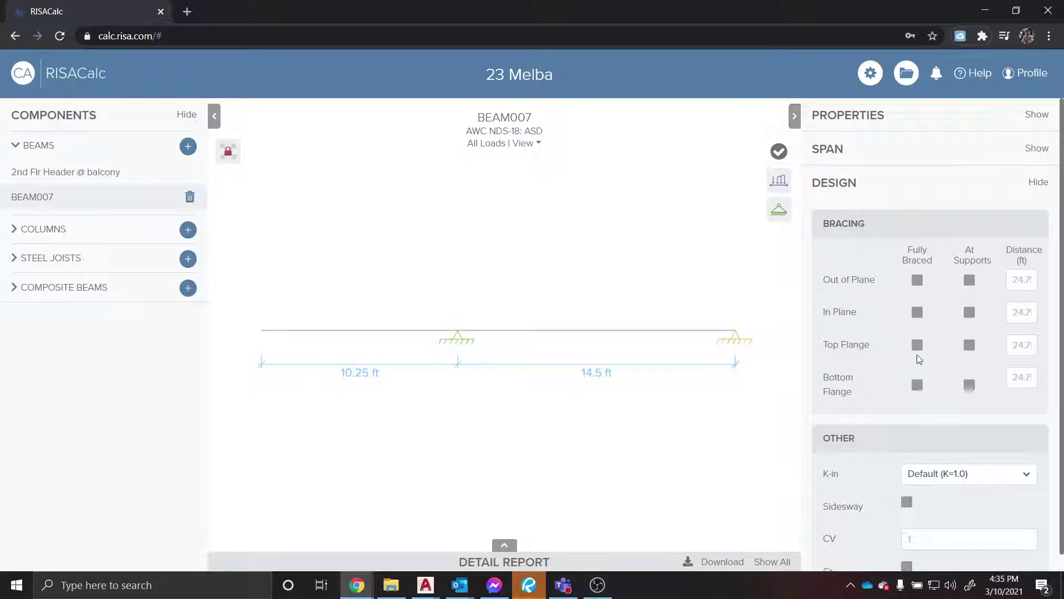
click(917, 345)
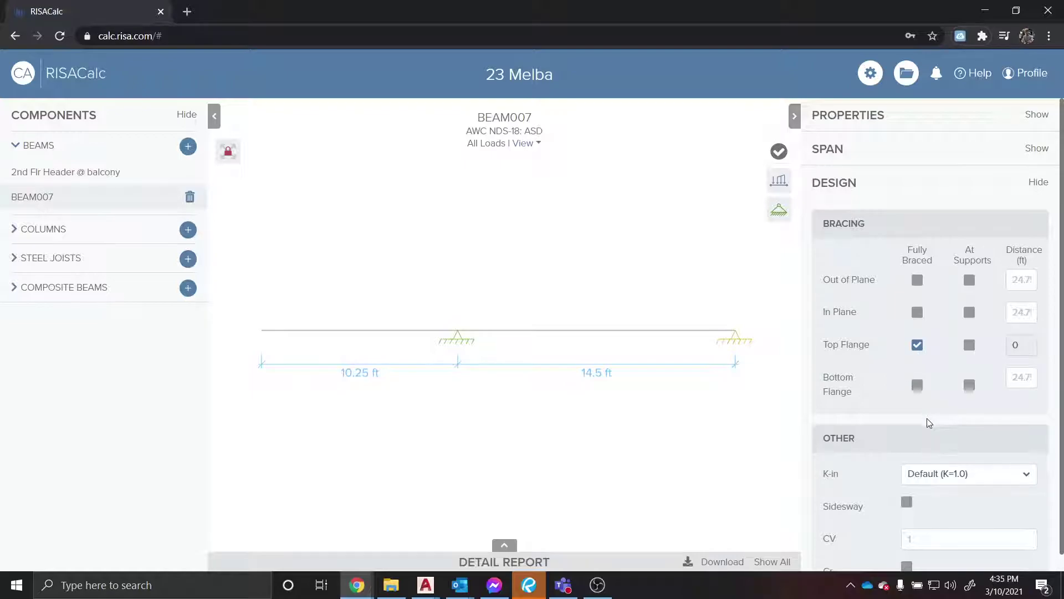
scroll(955, 420, down, 1)
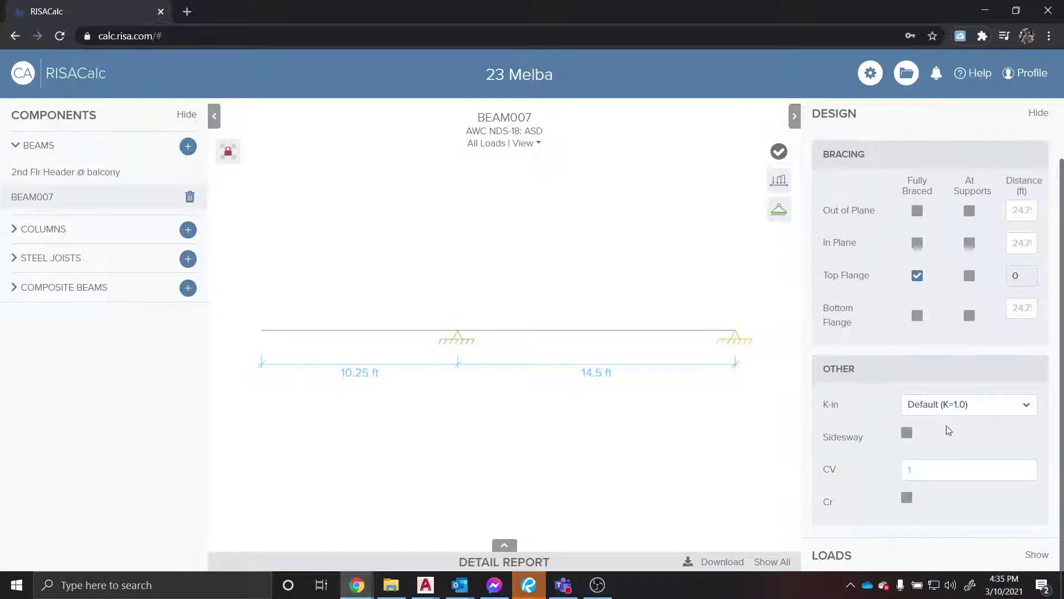
scroll(948, 410, down, 1)
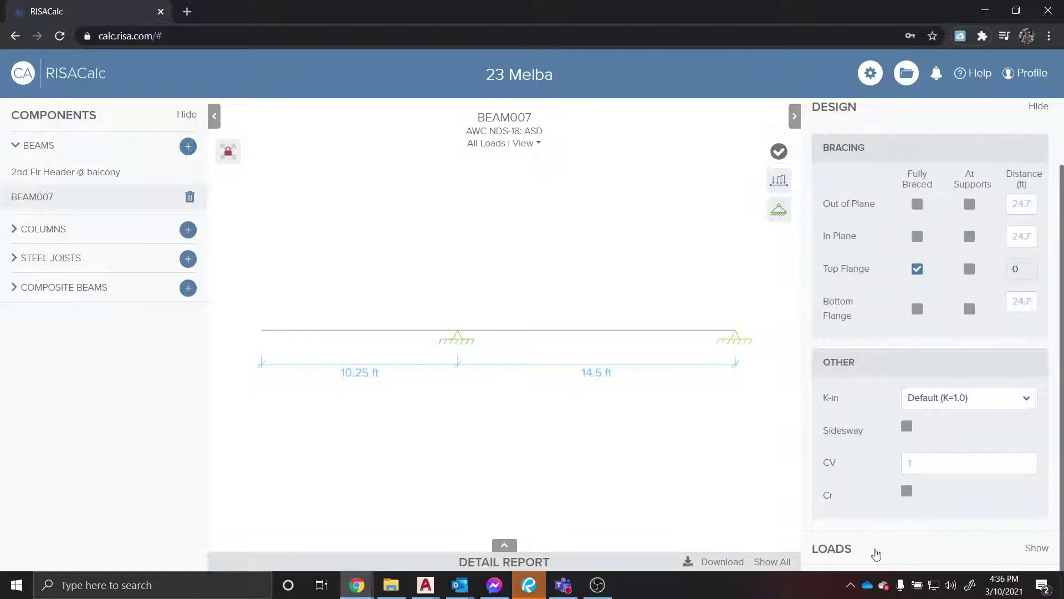
Open BEAM007's LOADS section, then measure 4'-1" at the beam's left end in AutoCAD.
click(876, 553)
click(985, 10)
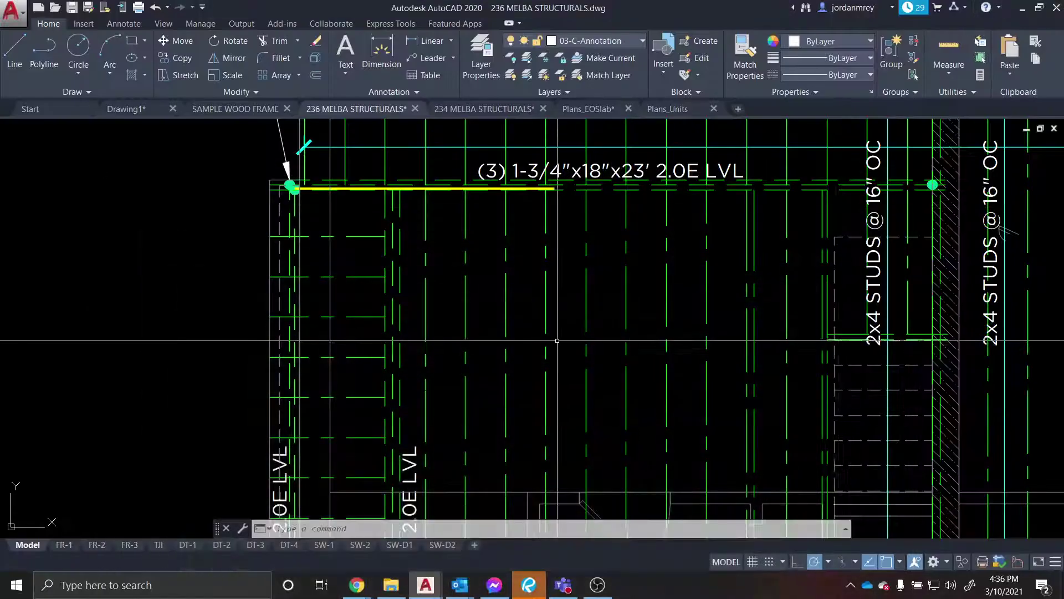
text(DI)
key(Return)
scroll(509, 302, up, 4)
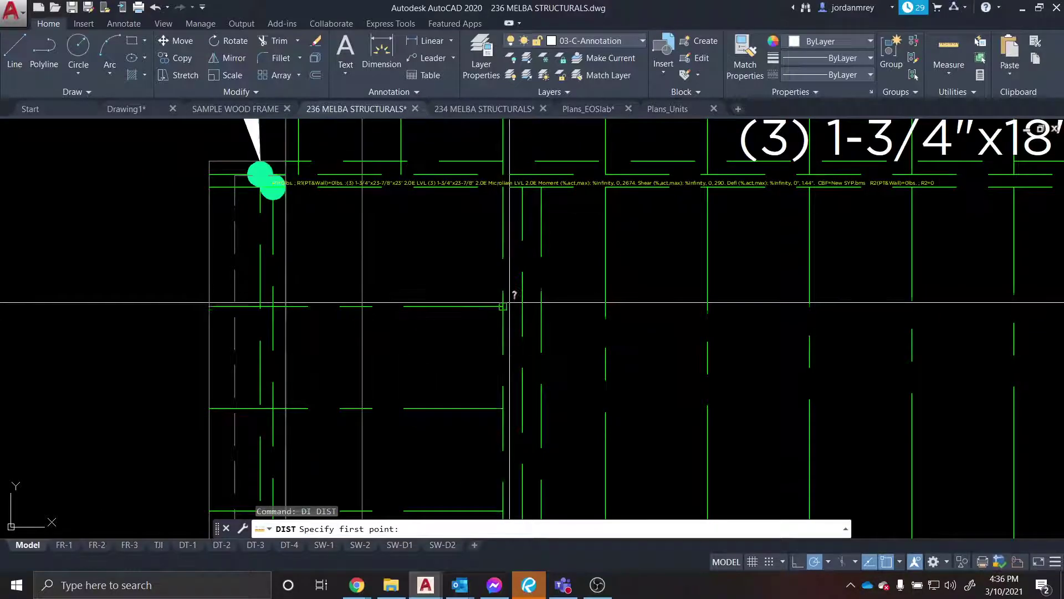
click(525, 187)
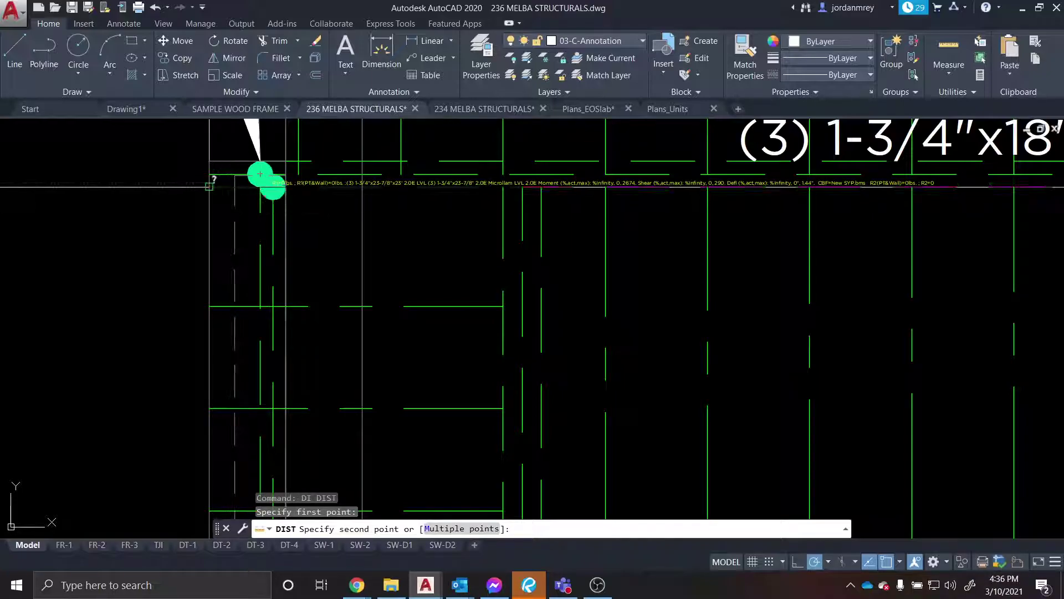
click(260, 185)
Back in RISACalc, add a trial 1k dead point load, then delete it.
mouse_move(357, 585)
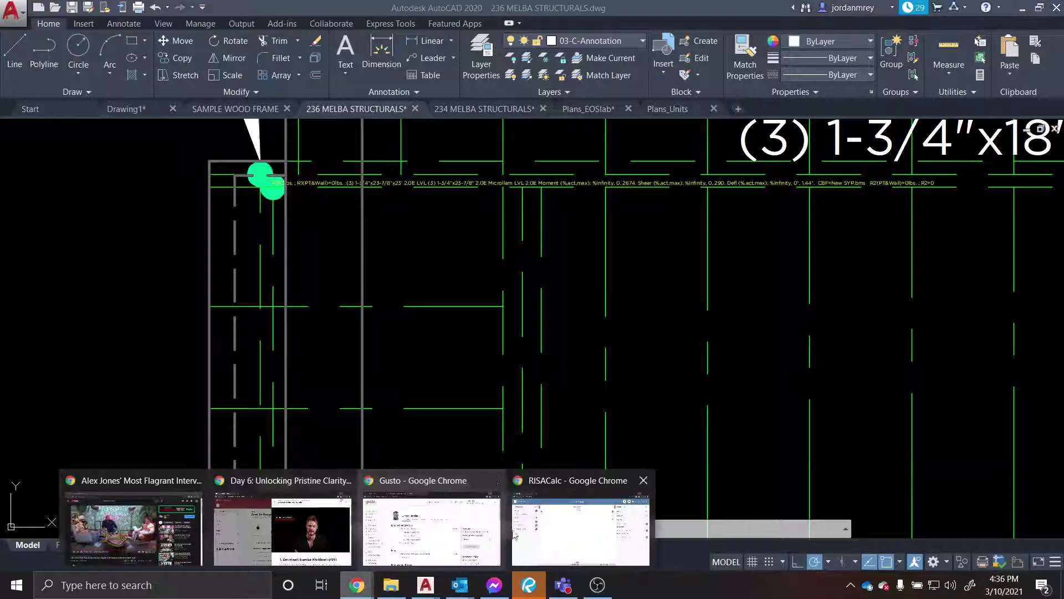
click(578, 504)
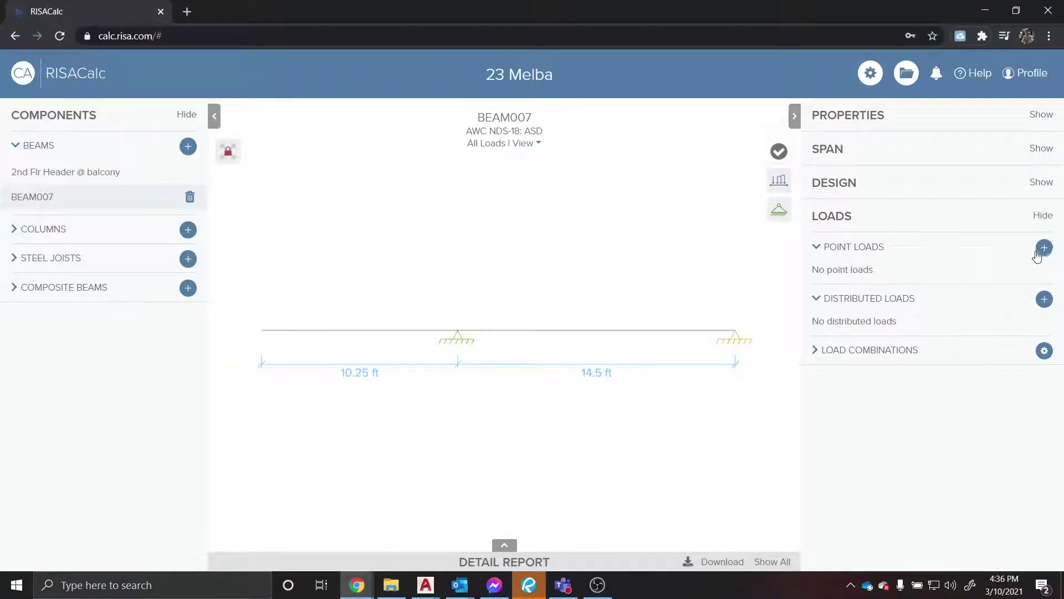
click(1040, 251)
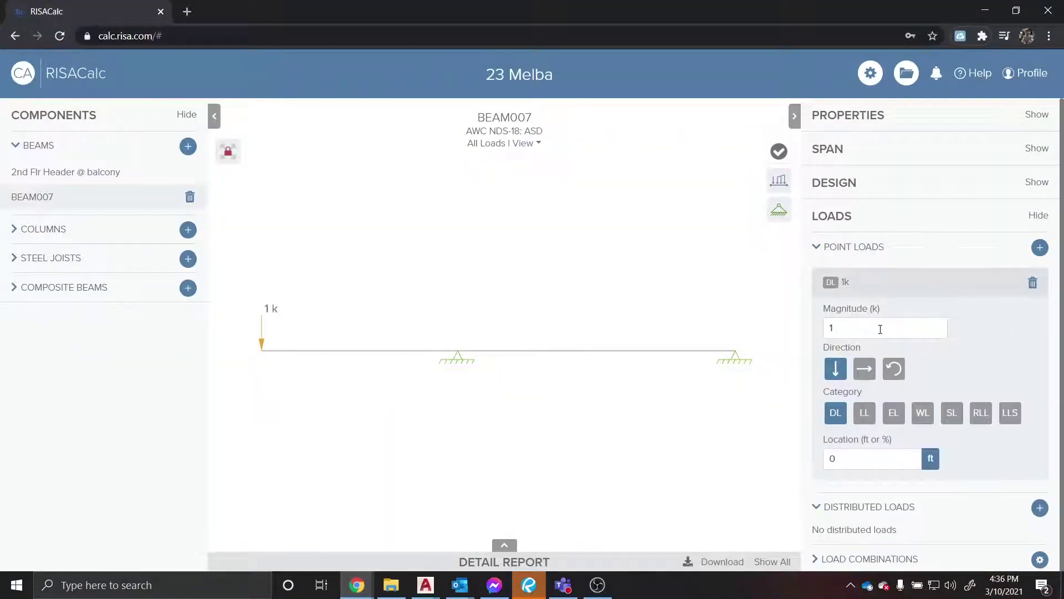
click(837, 416)
click(1034, 284)
click(672, 177)
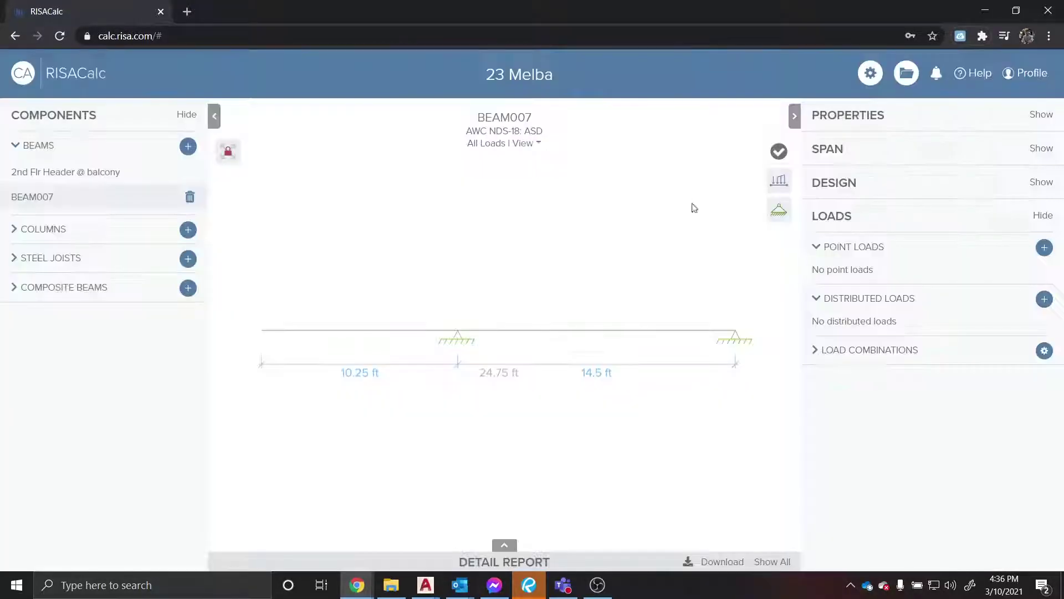
Add a full-length uniform dead load of 0.02 klf at both ends.
click(1042, 300)
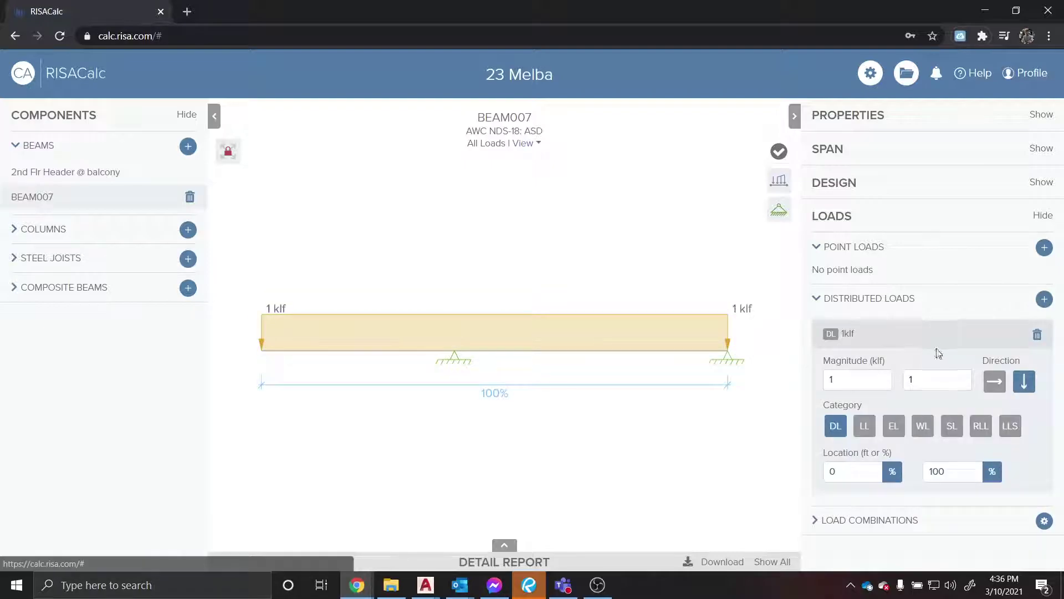
click(850, 379)
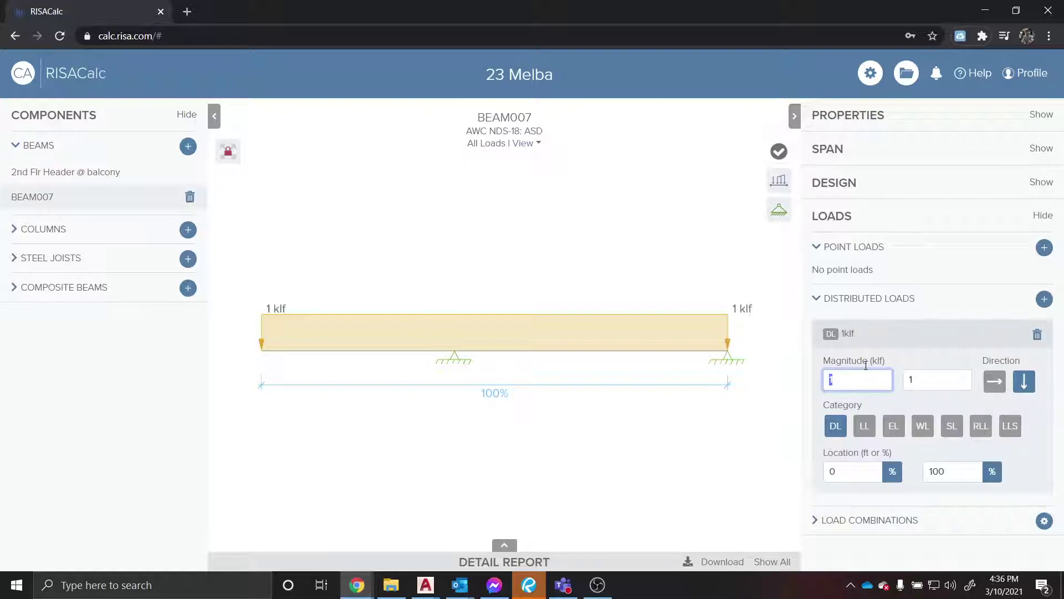
text(.02)
click(918, 378)
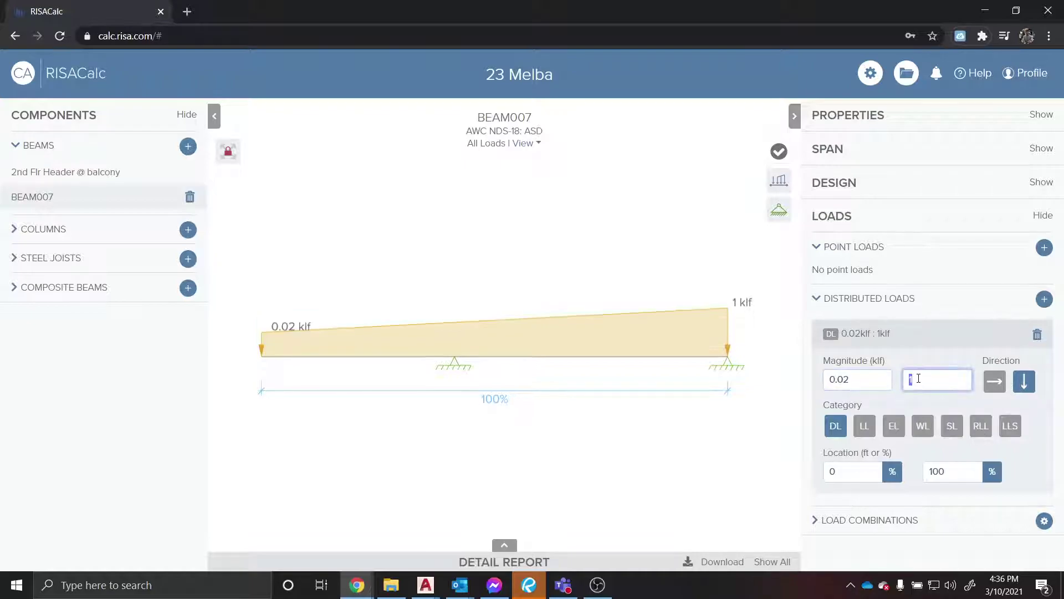
text(.02)
click(858, 480)
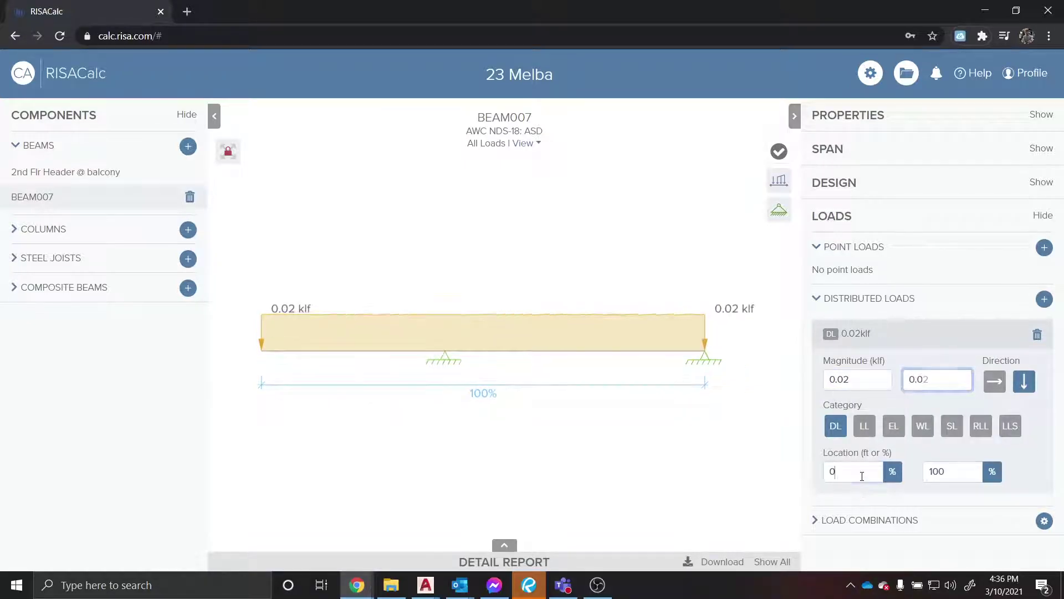
Add a uniform LL distributed load of 0.08 klf start and end.
click(1044, 300)
click(864, 426)
click(862, 377)
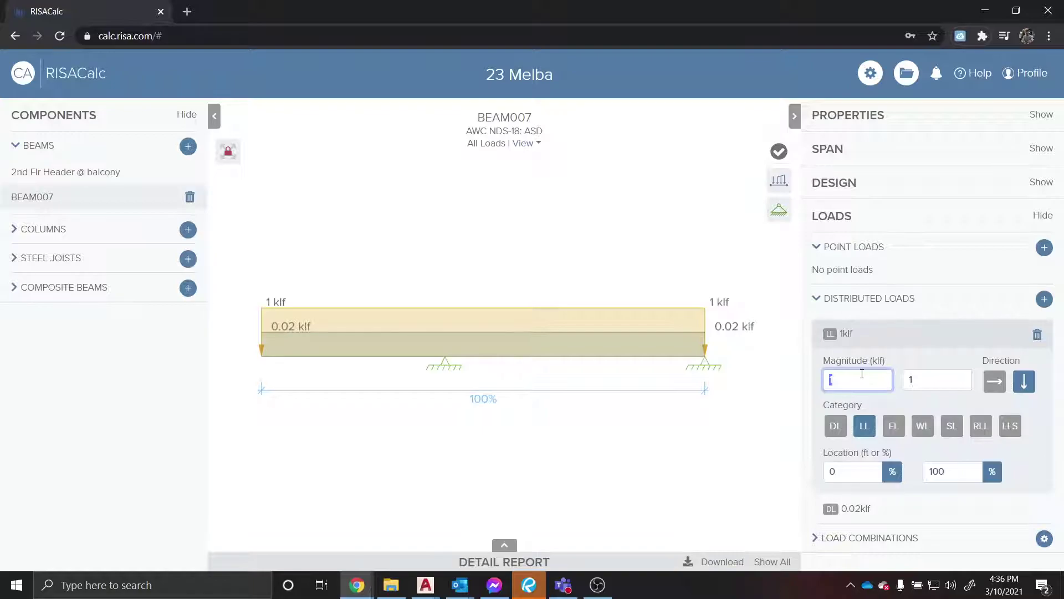
text(.08)
click(919, 380)
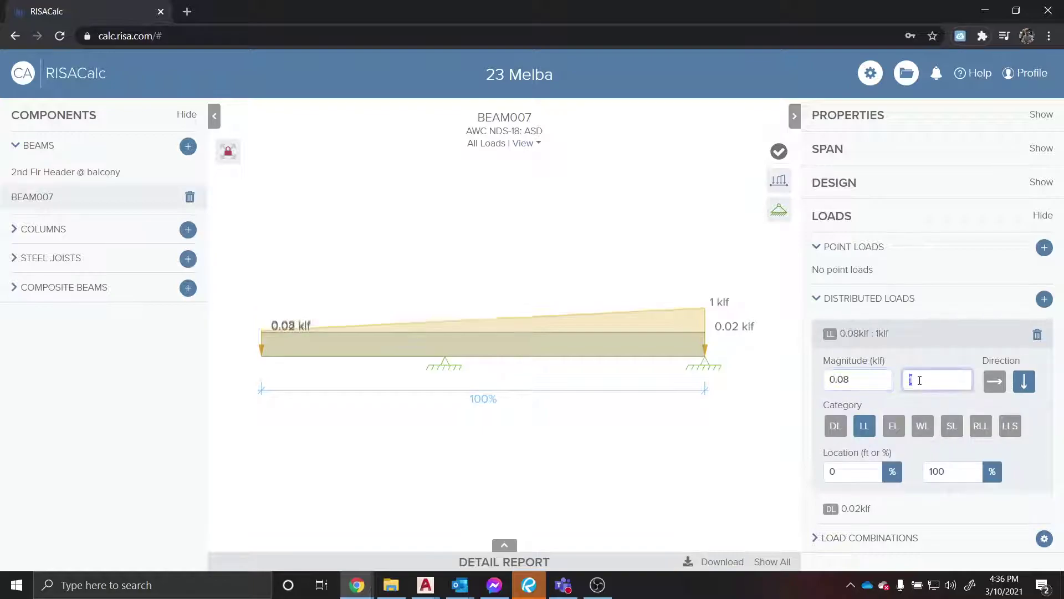
text(.08)
click(985, 10)
scroll(468, 310, down, 4)
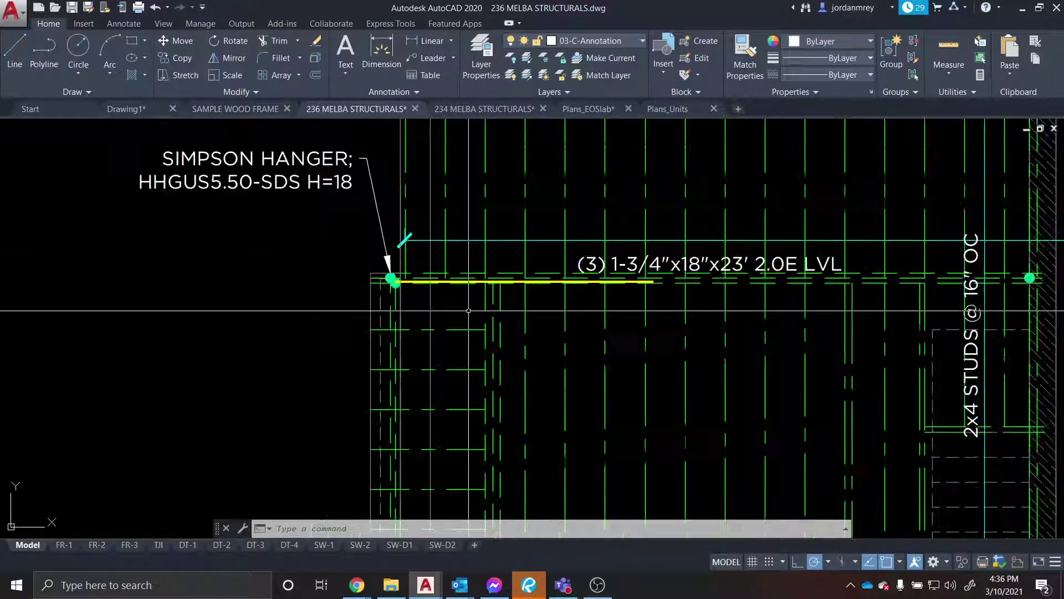
scroll(468, 310, down, 2)
scroll(485, 183, up, 6)
text(D)
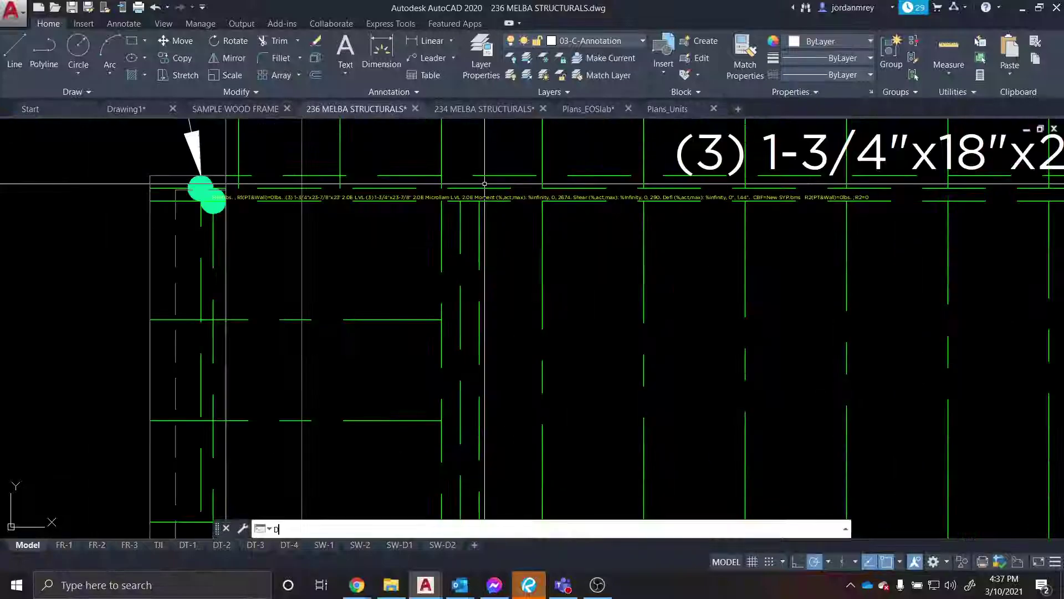
text(I)
key(Return)
scroll(464, 195, down, 2)
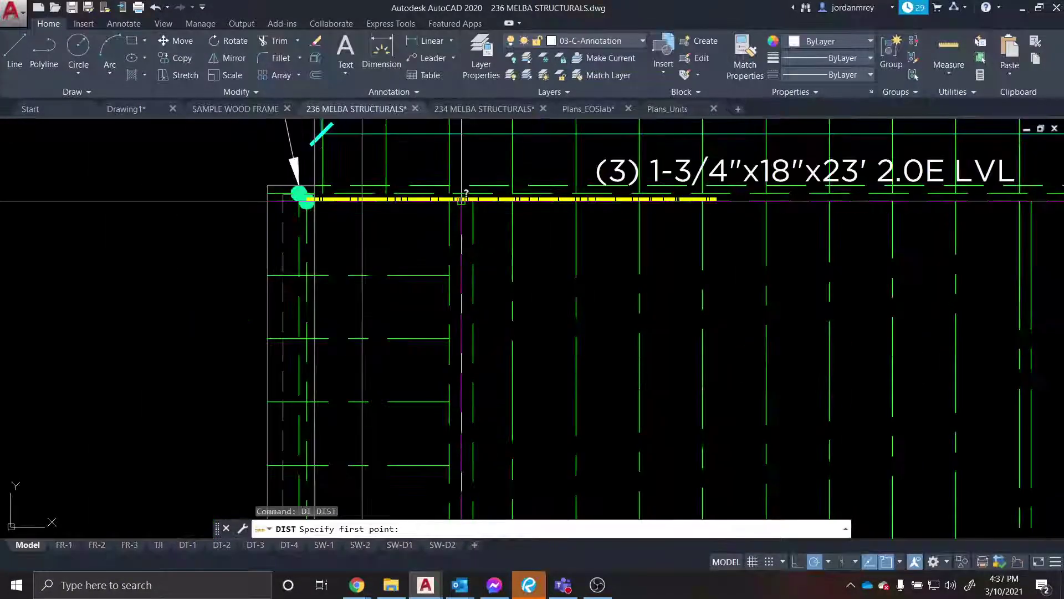
scroll(461, 199, down, 5)
key(Escape)
key(Escape)
key(Escape)
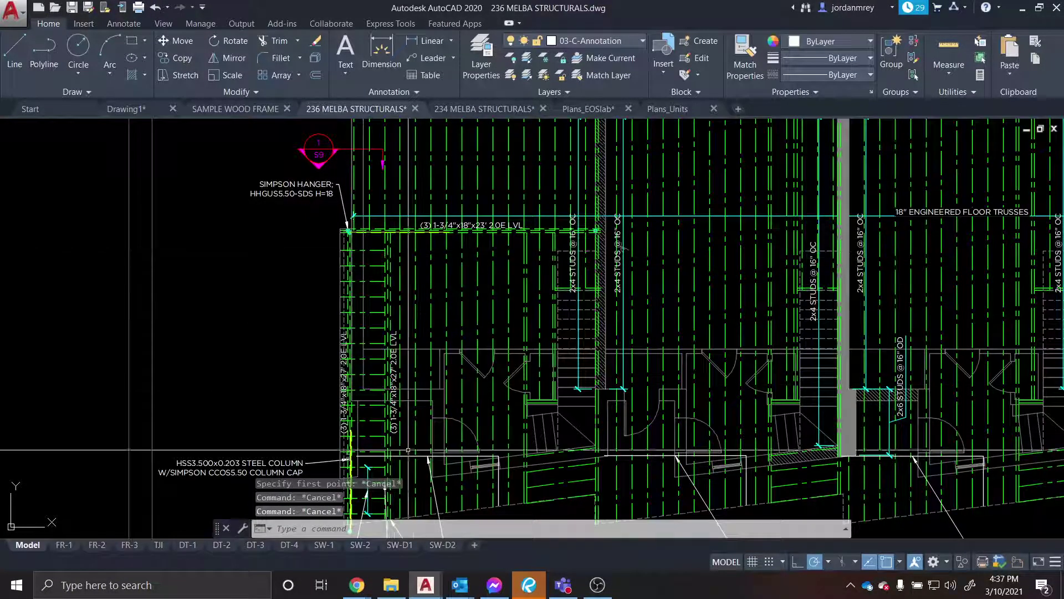
scroll(408, 450, down, 4)
scroll(564, 368, down, 2)
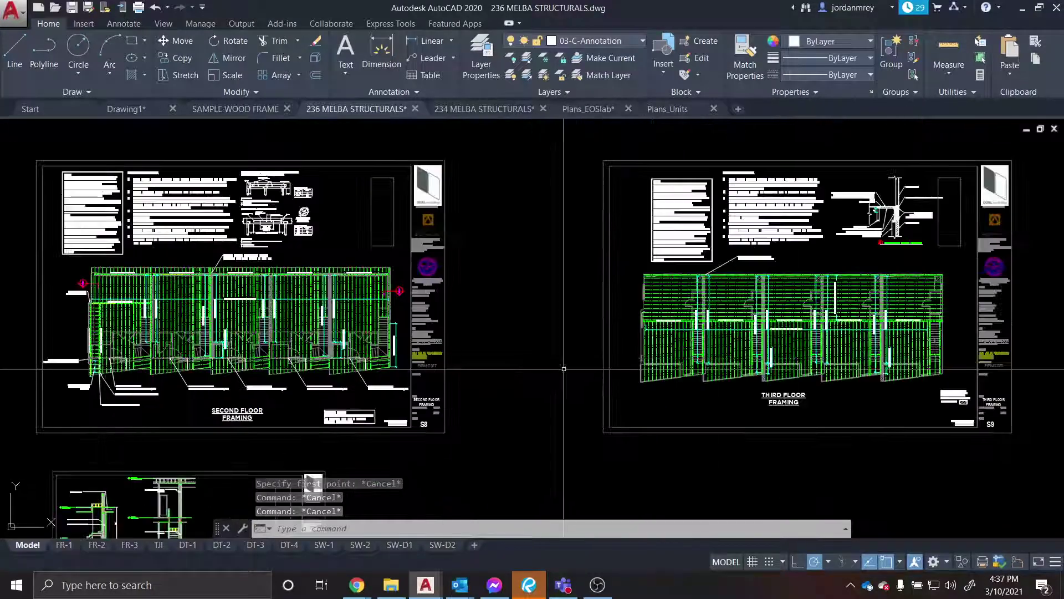
scroll(643, 355, up, 10)
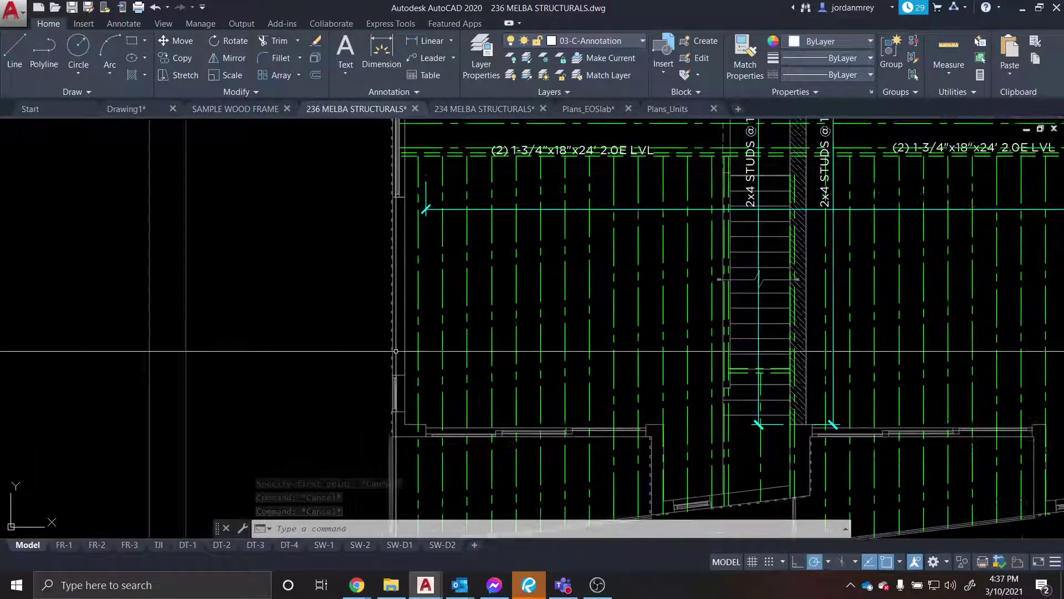
scroll(396, 351, down, 6)
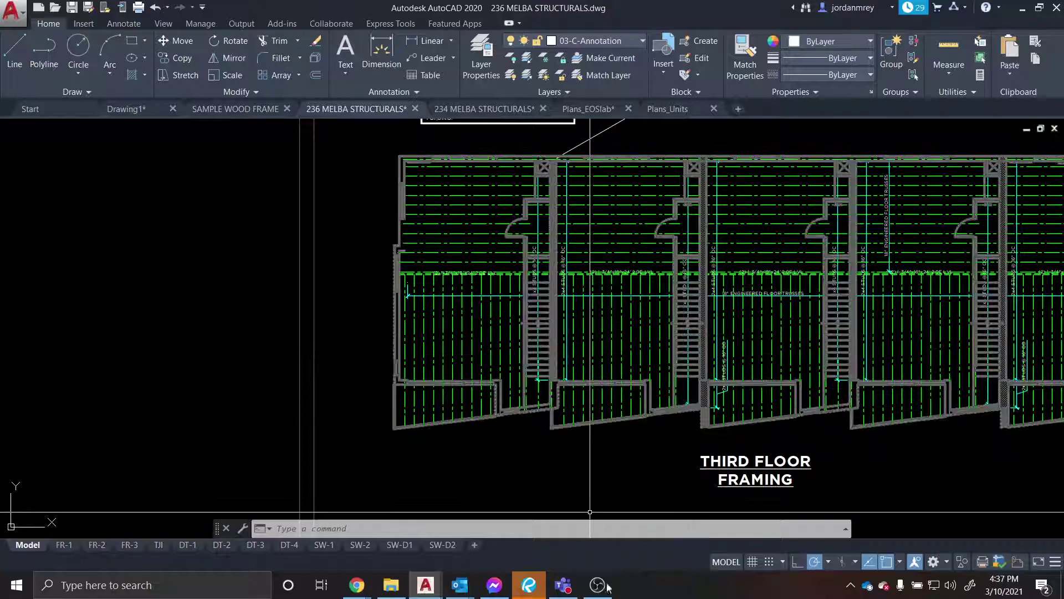
Turn off strength combinations, keeping only ASD: 1 DL, 1 DL + 1 LL, 1 DL + 0.75 LL.
click(356, 585)
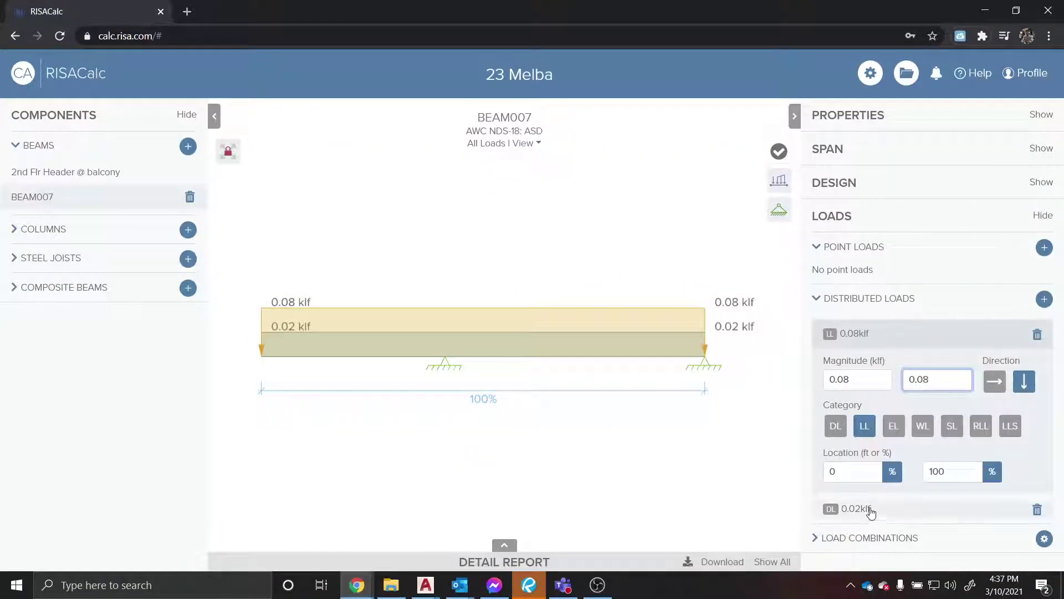
click(859, 537)
scroll(992, 498, down, 1)
click(1041, 524)
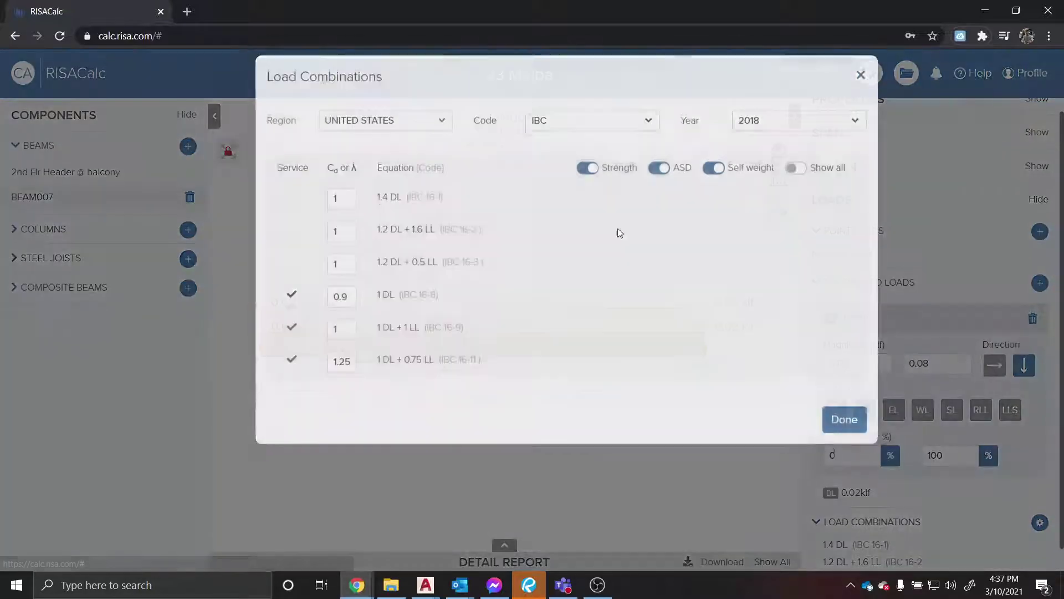
click(597, 188)
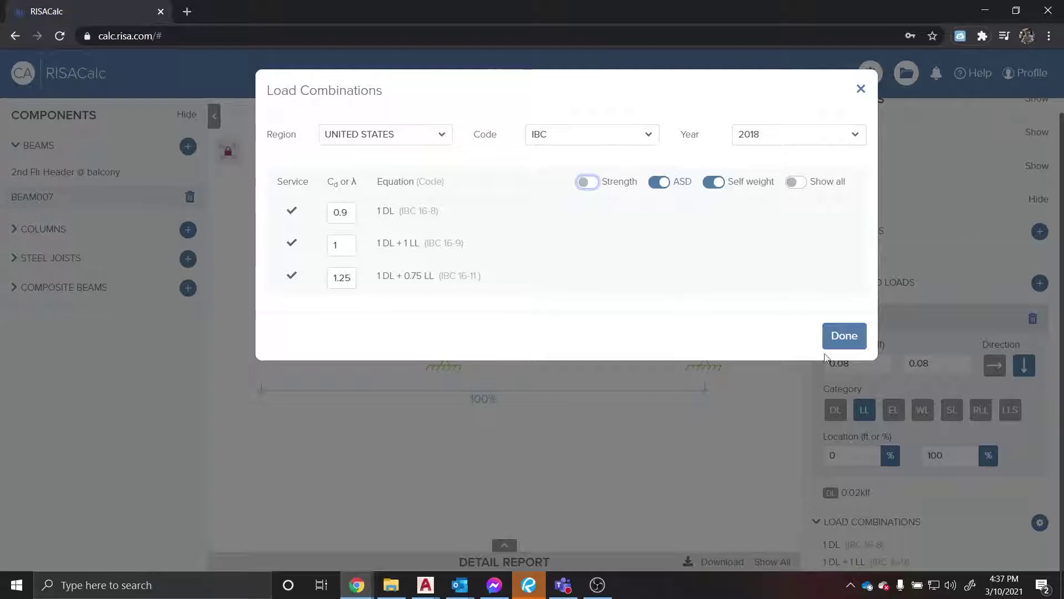
click(839, 336)
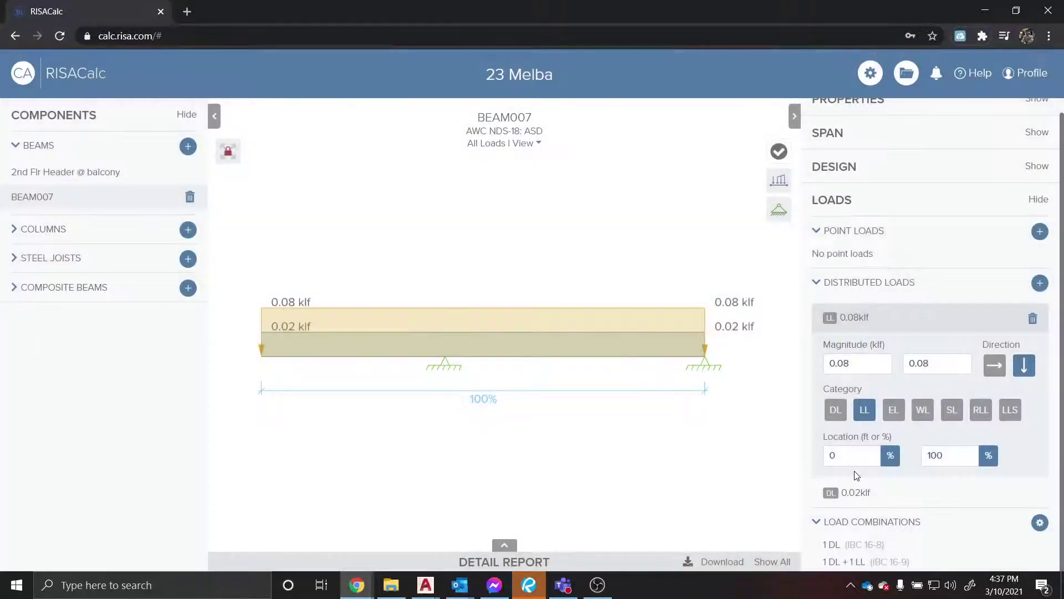
Run the unity check and resize the LVL to 5.25 in x 18 in, dropping it from 9.52 to 0.11.
click(777, 152)
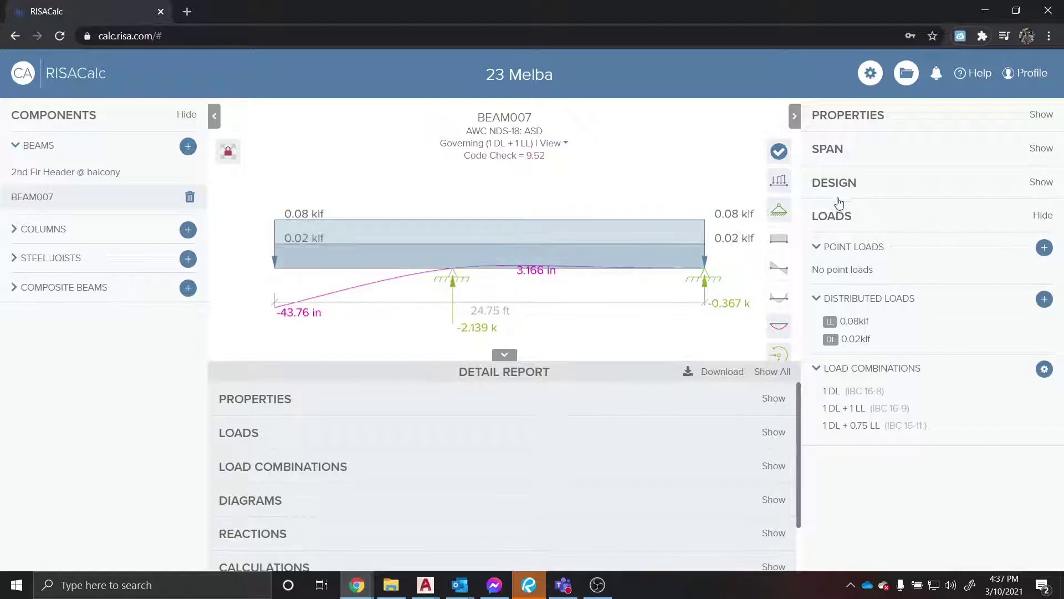
click(844, 116)
click(888, 370)
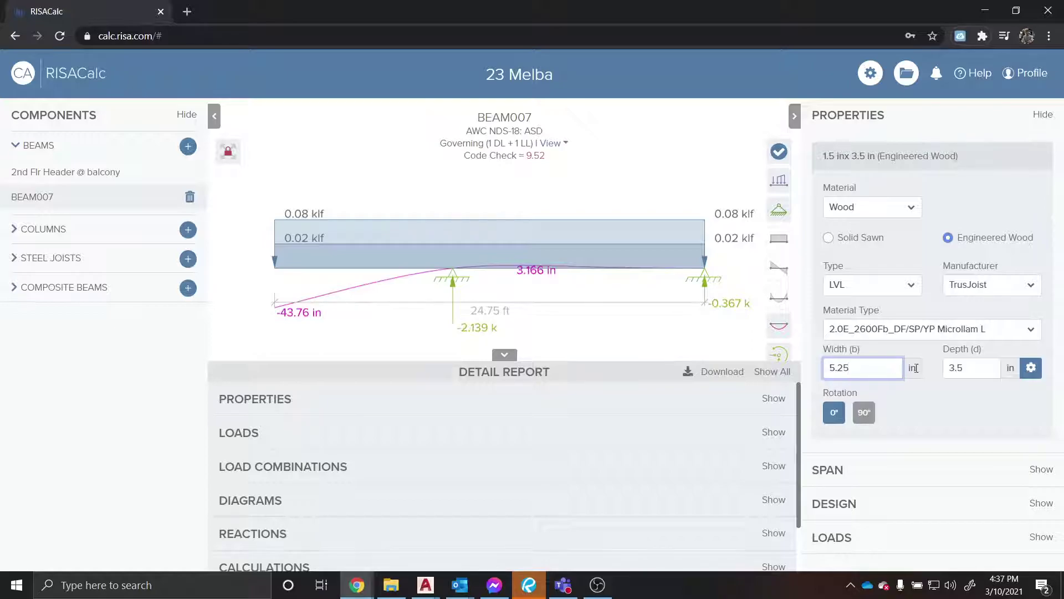
click(985, 372)
text(18)
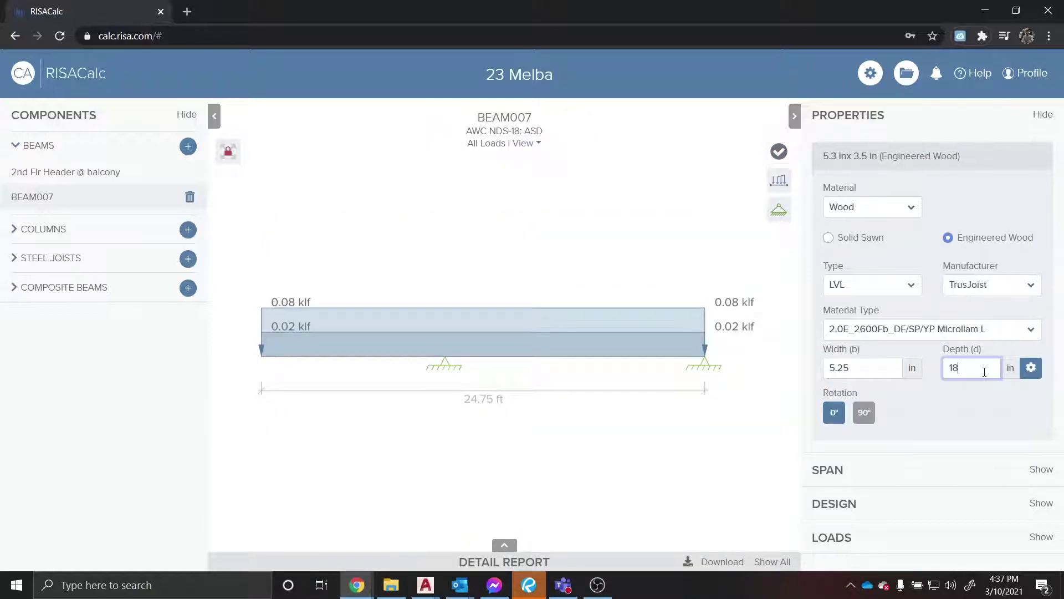
click(779, 151)
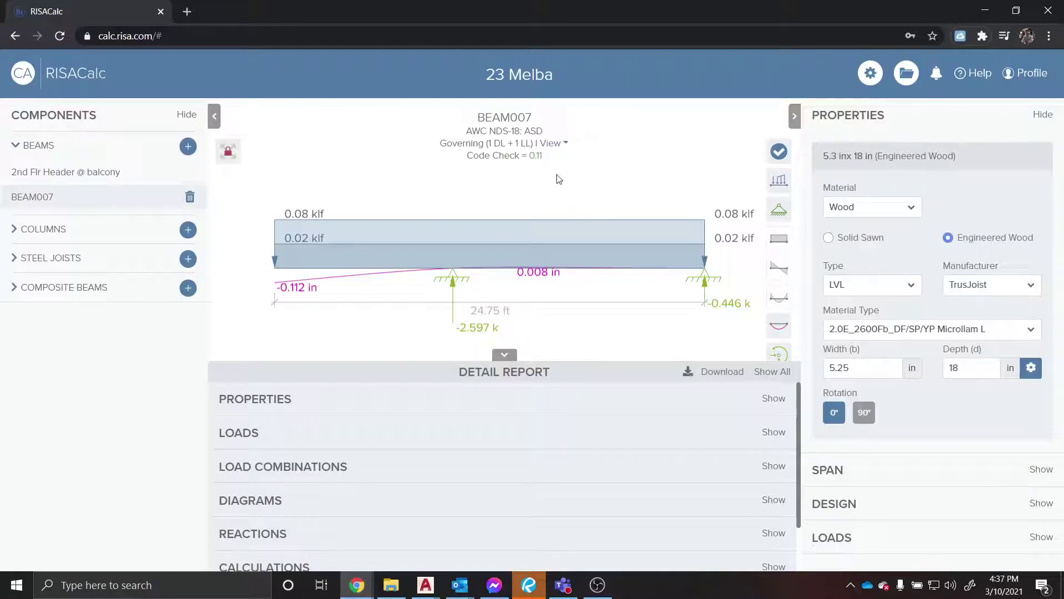
Expand the Detail Report's Calculations section and confirm every code check row reads Pass.
scroll(510, 440, down, 4)
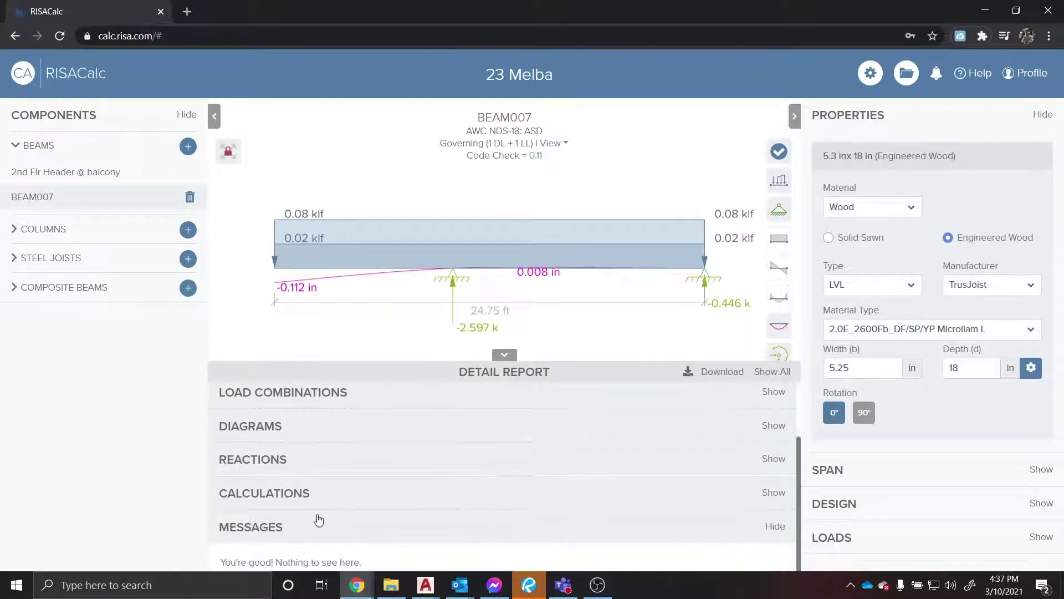
click(319, 501)
scroll(482, 497, down, 3)
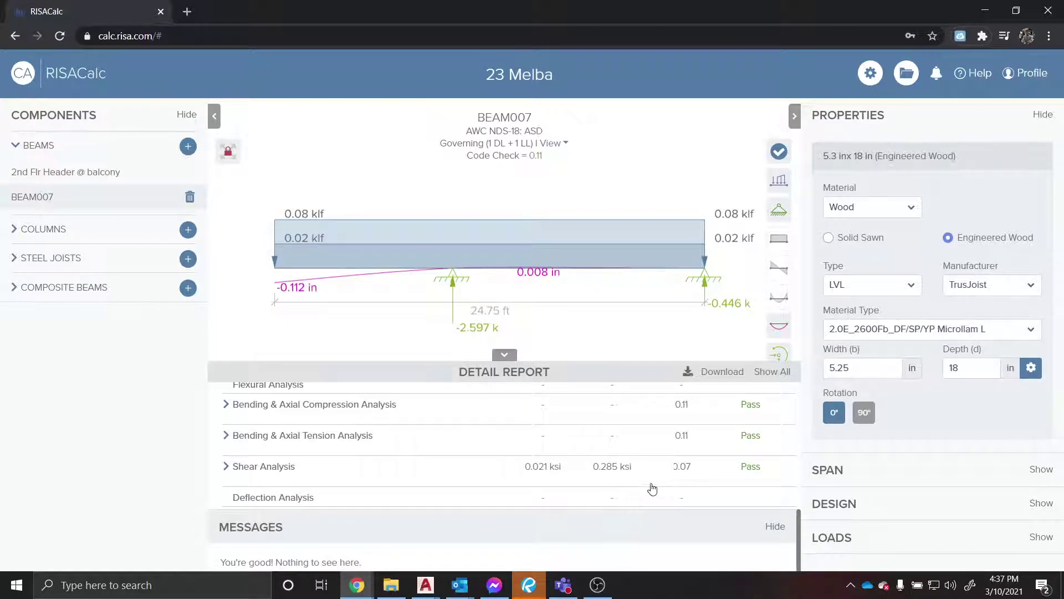
scroll(309, 499, up, 2)
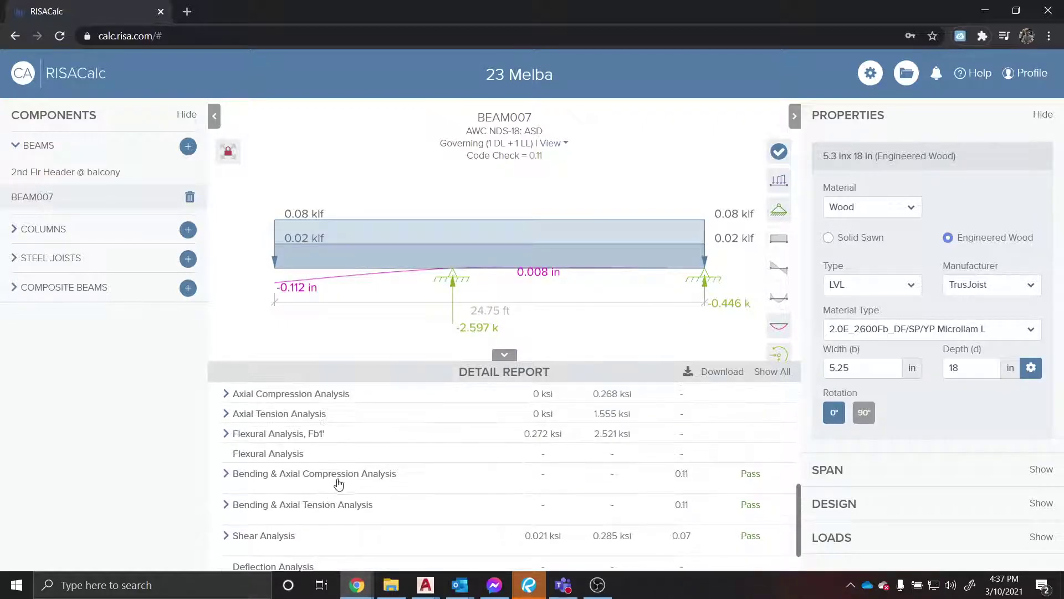
scroll(388, 480, down, 2)
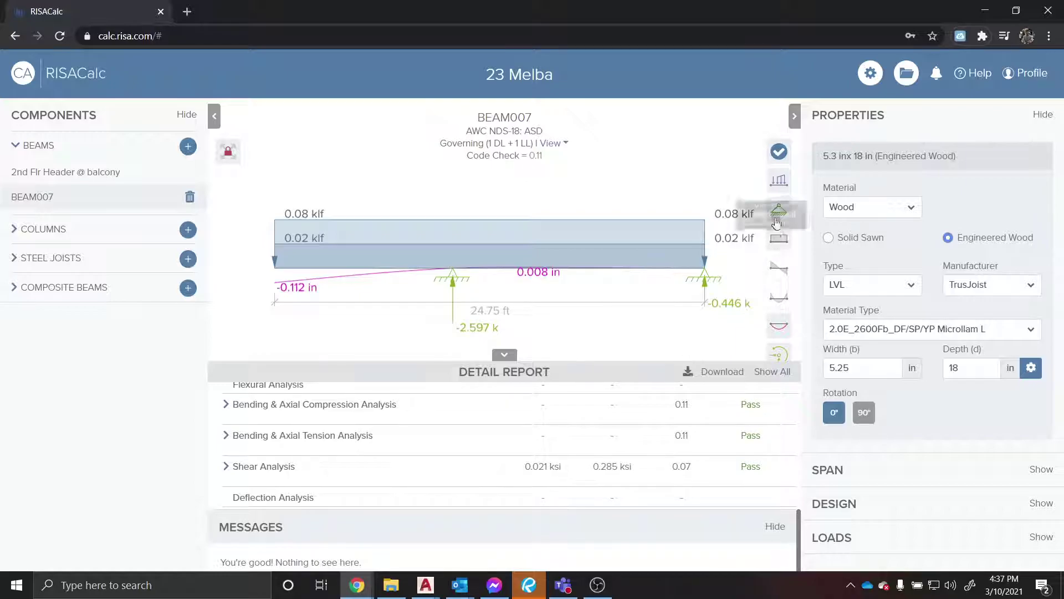
Hide the applied loads and support symbols on BEAM007's diagram, then minimize Chrome to reveal AutoCAD.
click(786, 183)
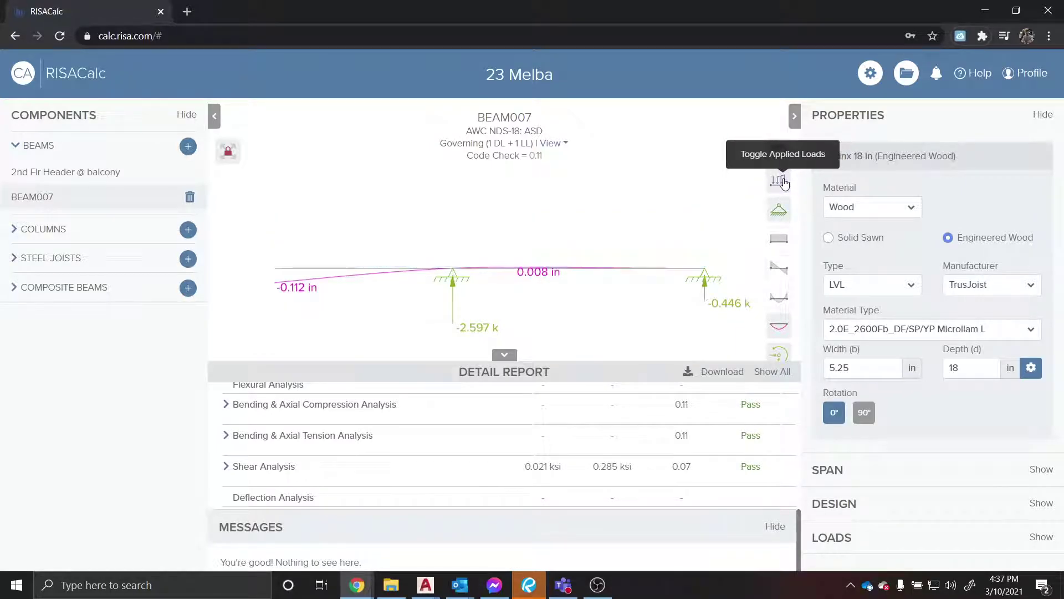
click(785, 183)
click(783, 192)
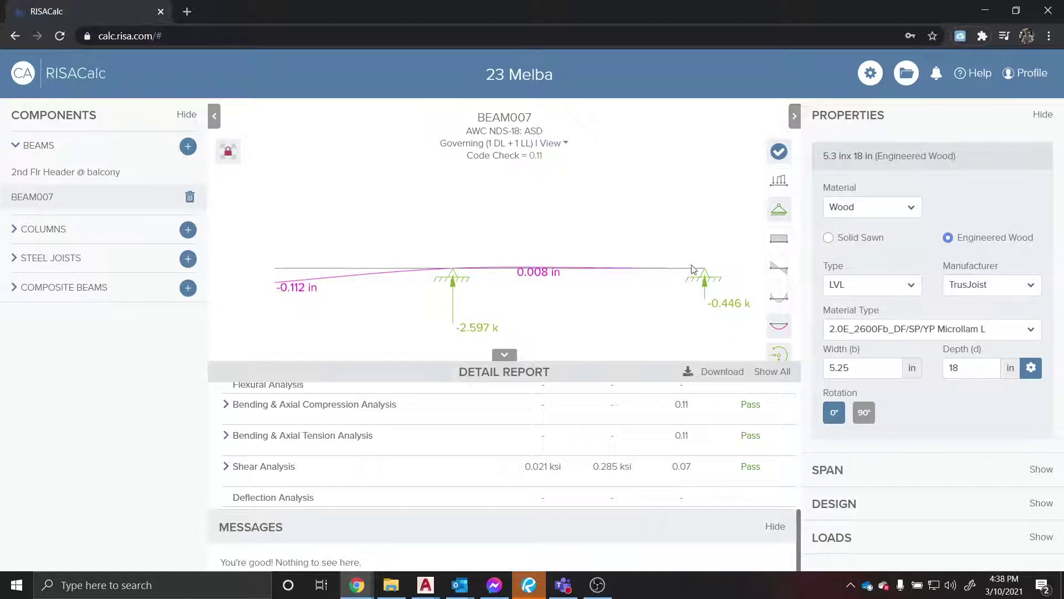
click(709, 276)
click(985, 10)
scroll(421, 331, down, 3)
scroll(368, 308, up, 10)
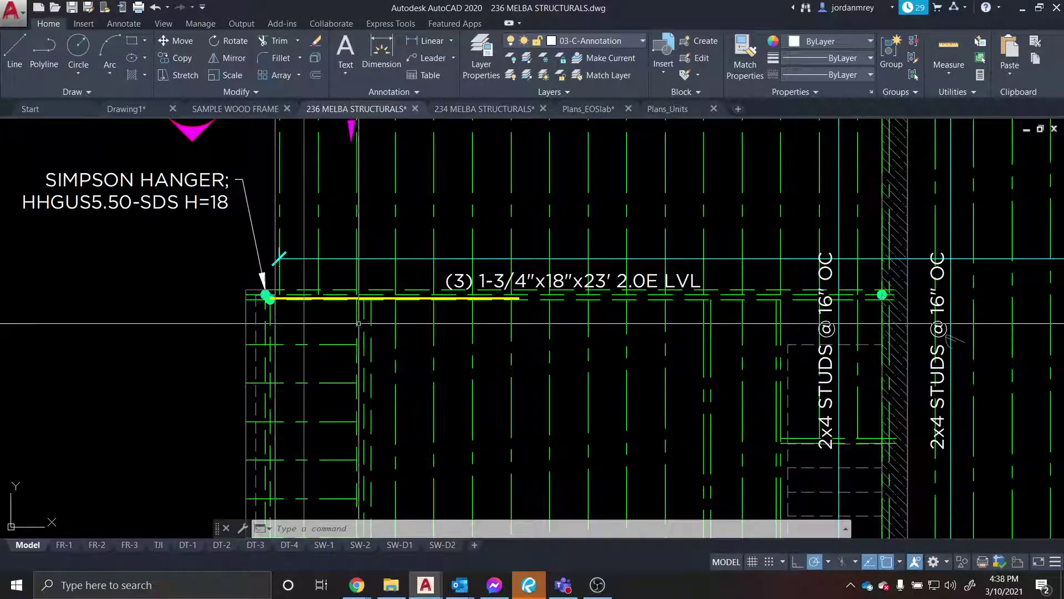
scroll(370, 316, down, 2)
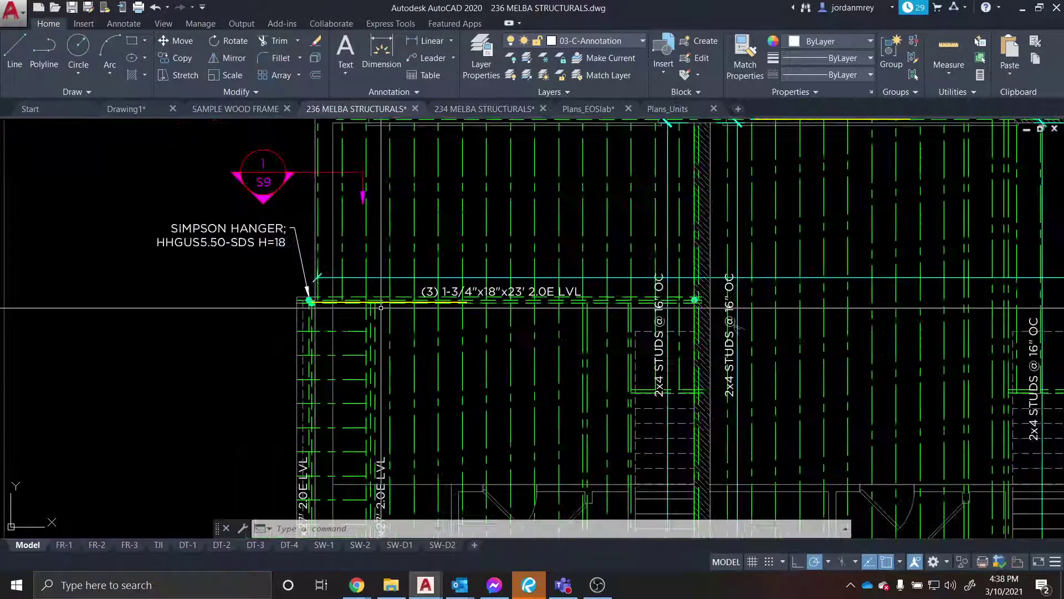
scroll(401, 294, up, 2)
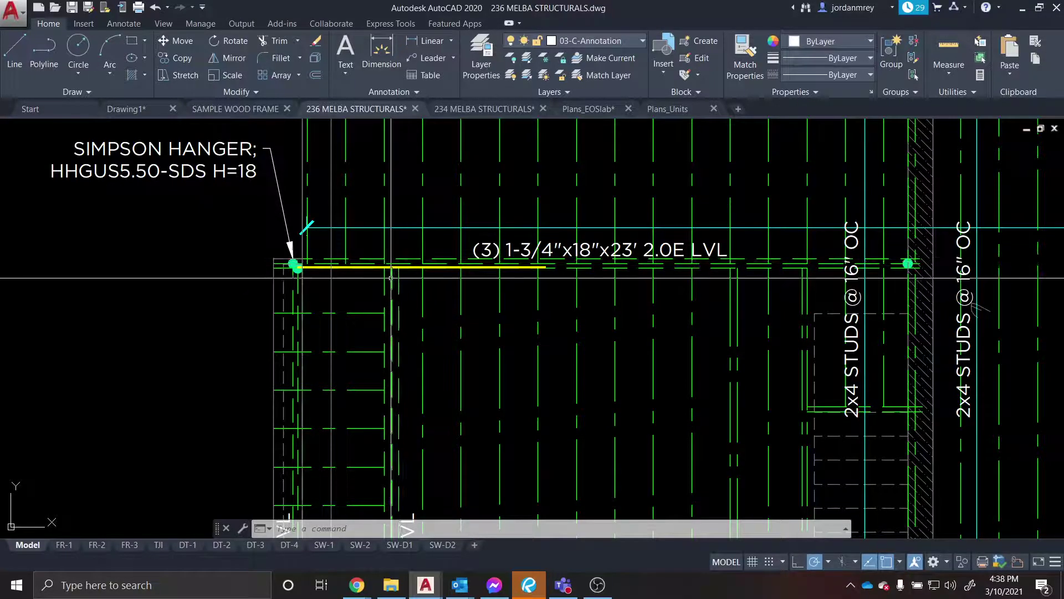
scroll(392, 292, down, 2)
scroll(392, 292, up, 2)
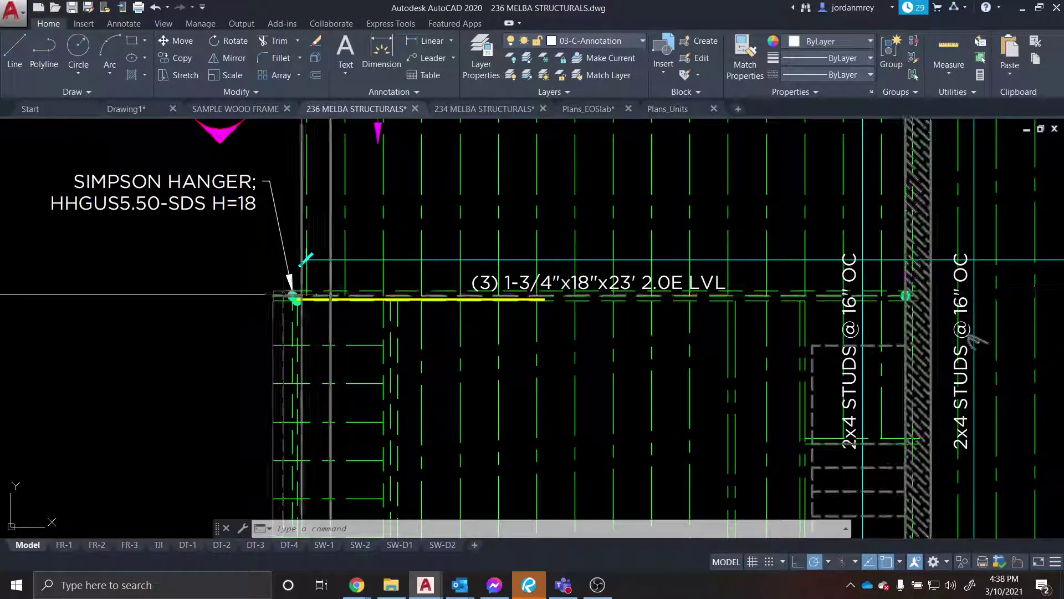
Restore the RISACalc window over AutoCAD and recheck BEAM007's deflection curve: -0.112 in cantilever, 0.008 in mid-span.
click(358, 585)
click(588, 519)
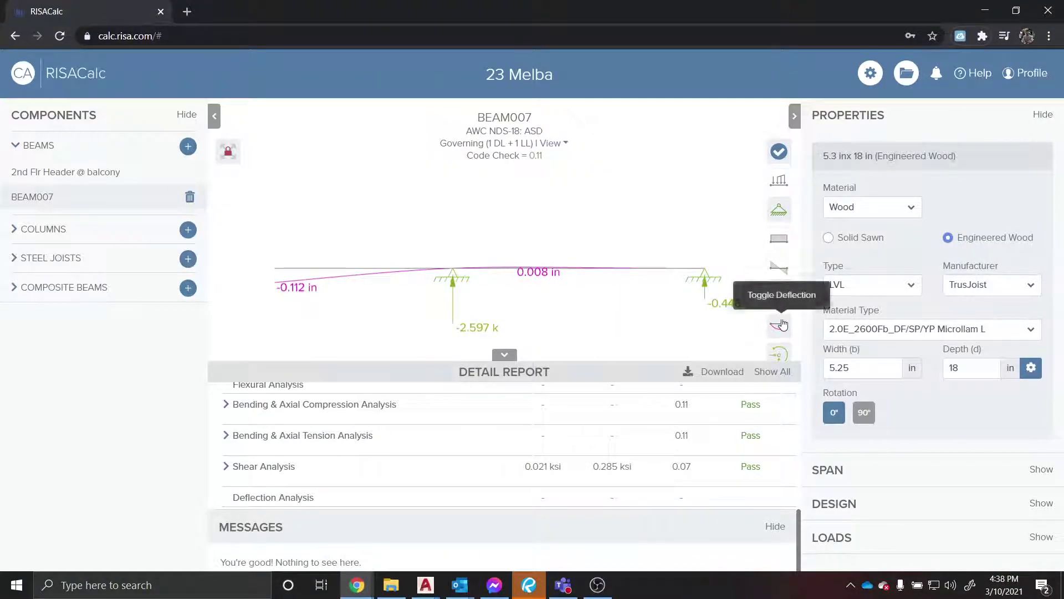
click(780, 326)
click(783, 327)
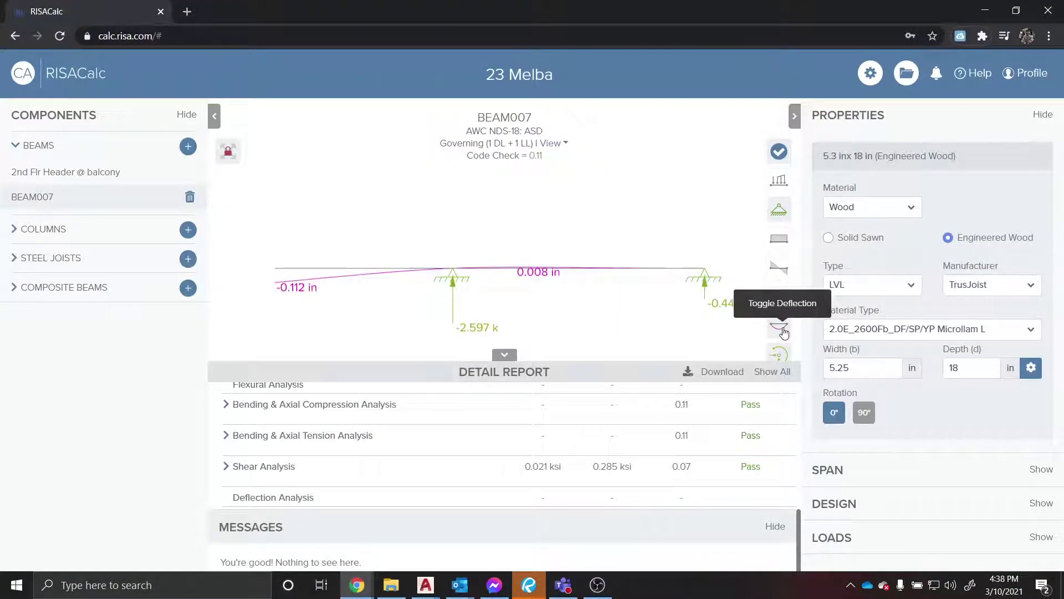